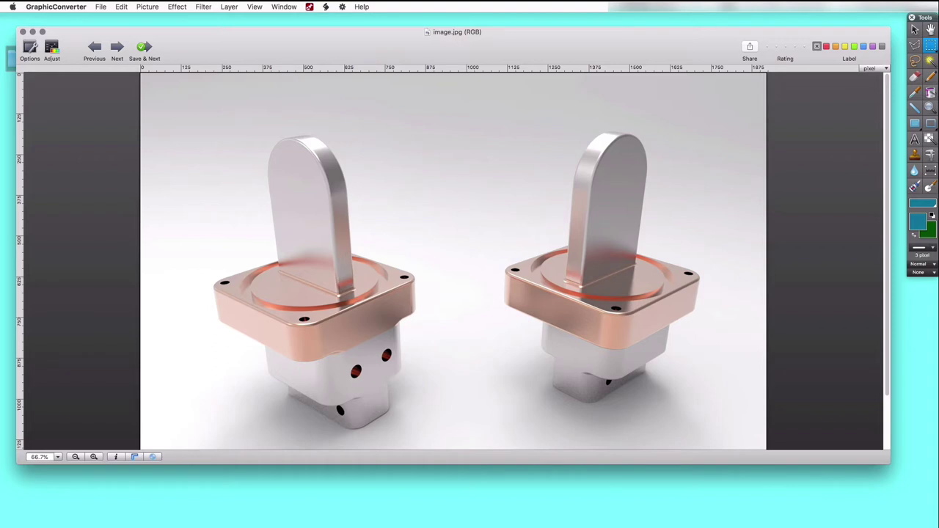
Leave the rendered connector image in GraphicConverter and switch to Argon
{"action": "left_click", "coordinate": [463, 513]}
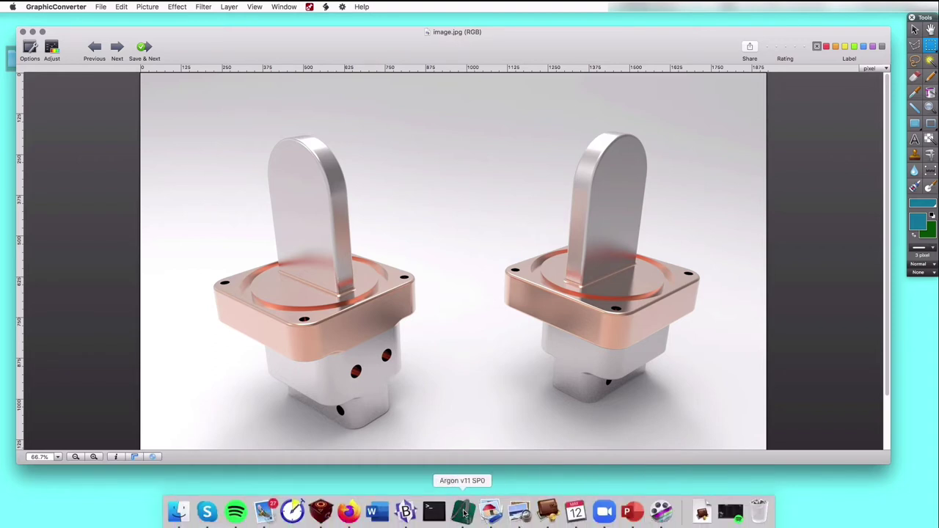
Start a new Untitled 1 drawing, then view and dismiss the About licence box
{"action": "left_click", "coordinate": [92, 8]}
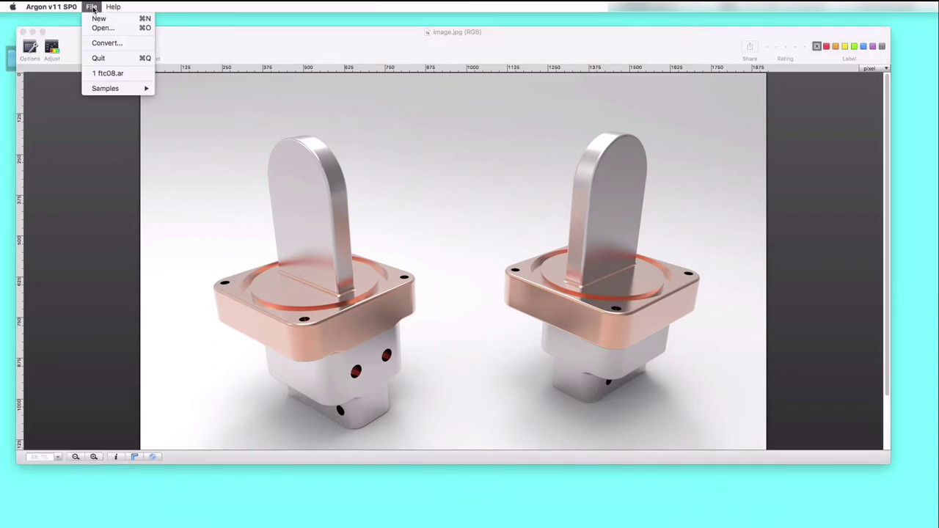
{"action": "left_click", "coordinate": [98, 18]}
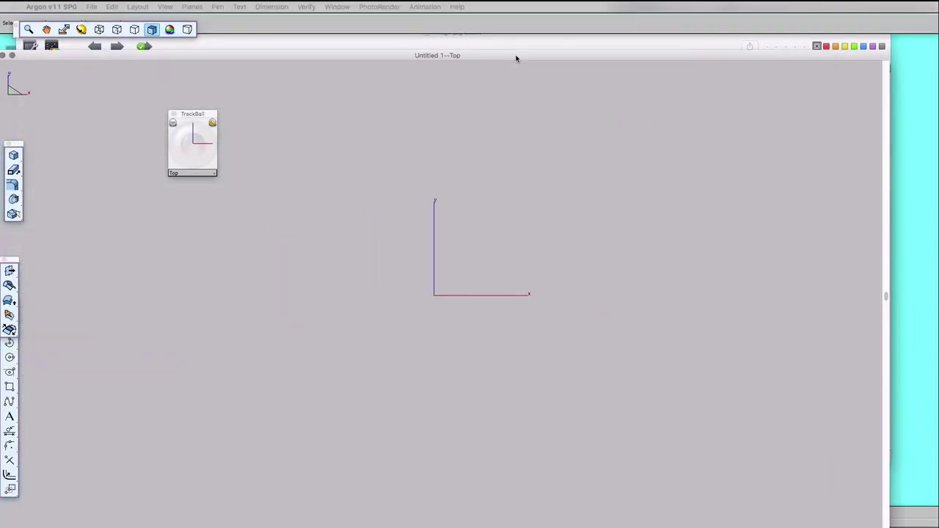
{"action": "left_click", "coordinate": [458, 7]}
{"action": "left_click", "coordinate": [501, 121]}
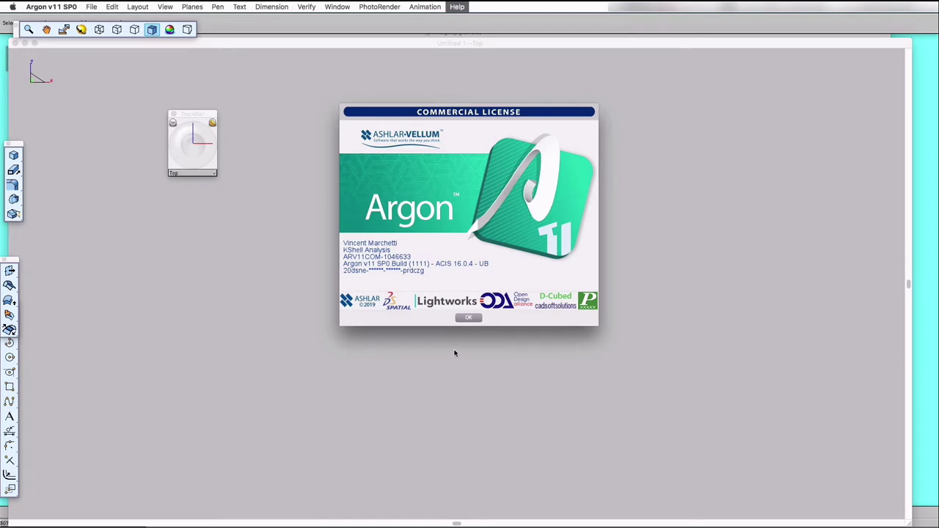
{"action": "left_click", "coordinate": [469, 318]}
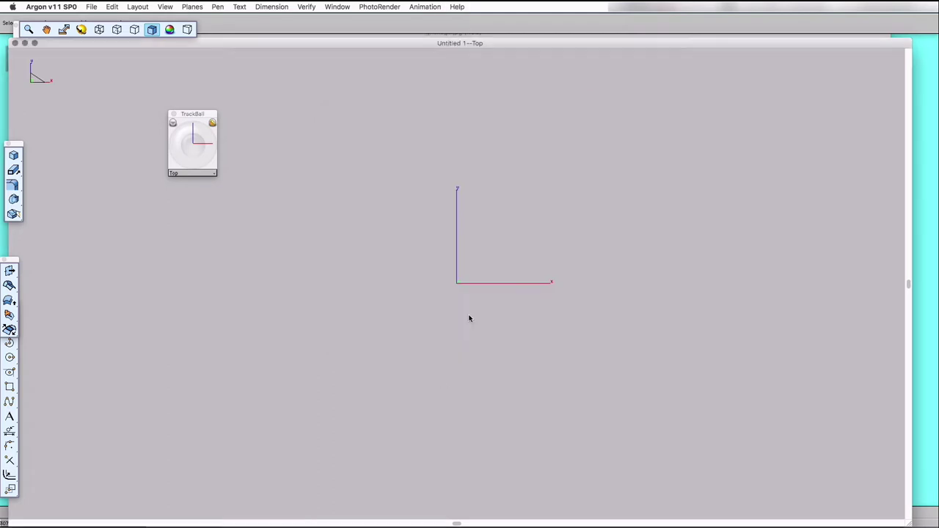
Import Power_Line_Block.STEP from Desktop > Powerblock Master as a STEP model
{"action": "left_click", "coordinate": [92, 6]}
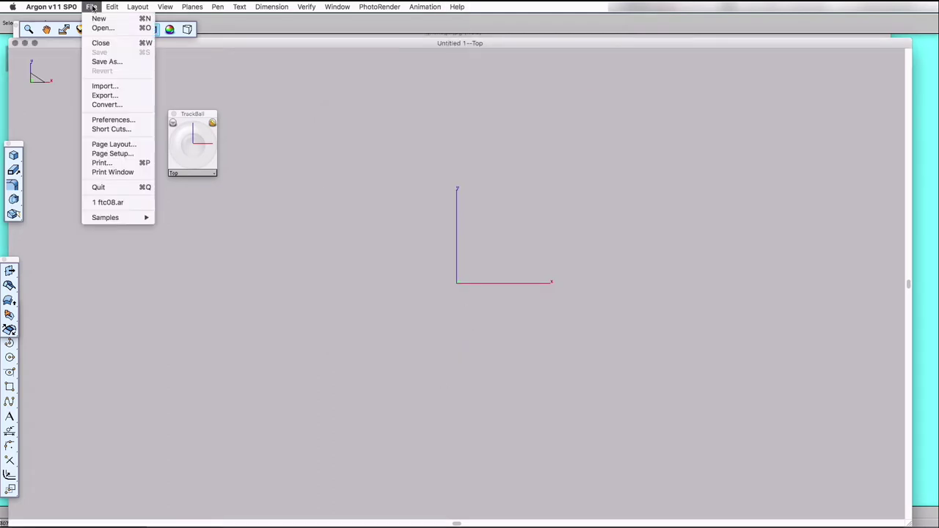
{"action": "left_click", "coordinate": [104, 87]}
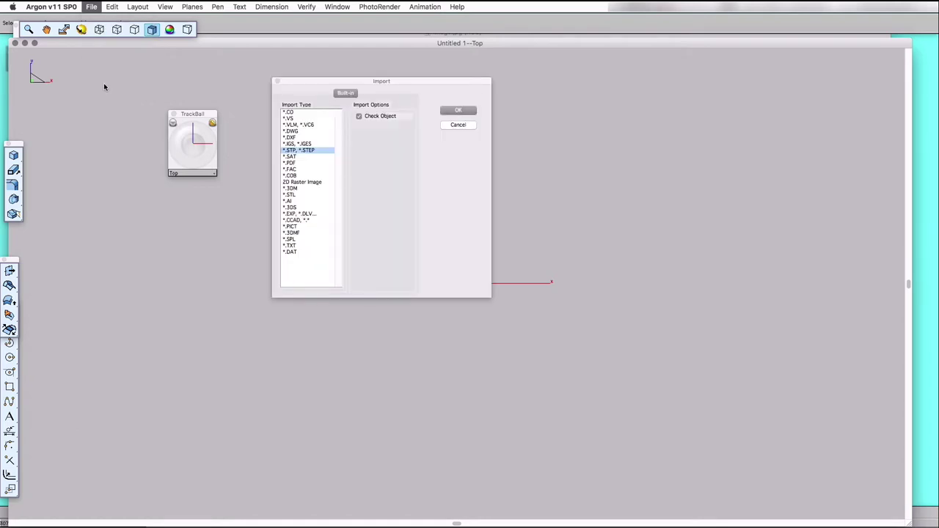
{"action": "left_click", "coordinate": [461, 110]}
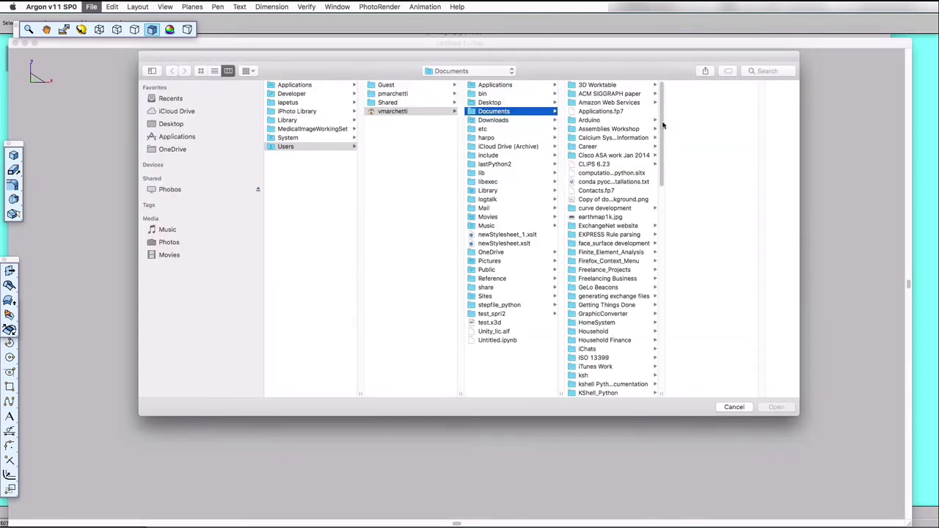
{"action": "left_click", "coordinate": [489, 102]}
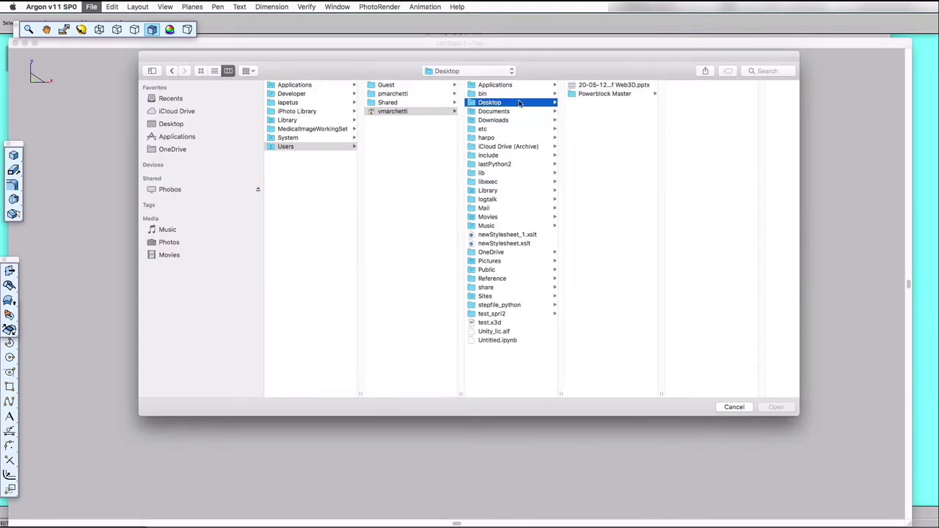
{"action": "left_click", "coordinate": [606, 94]}
{"action": "left_click", "coordinate": [701, 95]}
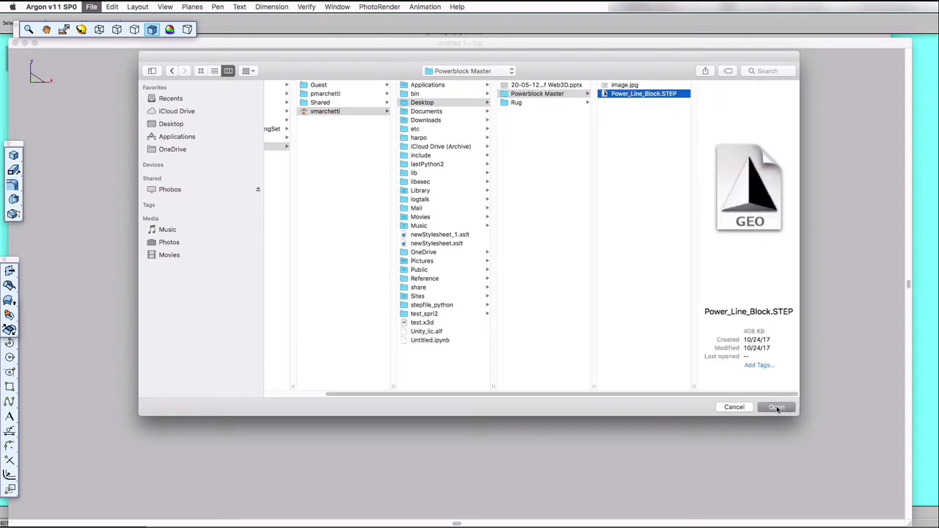
{"action": "left_click", "coordinate": [777, 407]}
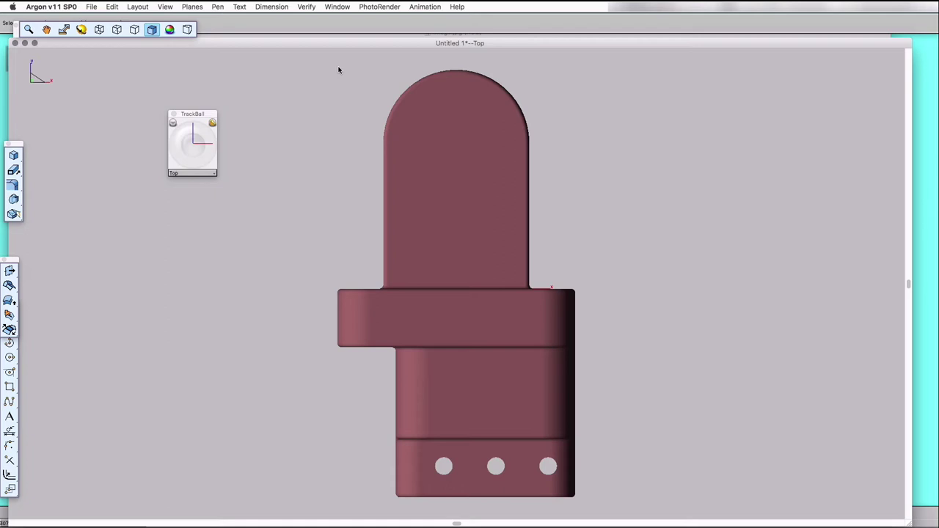
Change the imported connector solid's object type to Surfaces
{"action": "right_click", "coordinate": [432, 154]}
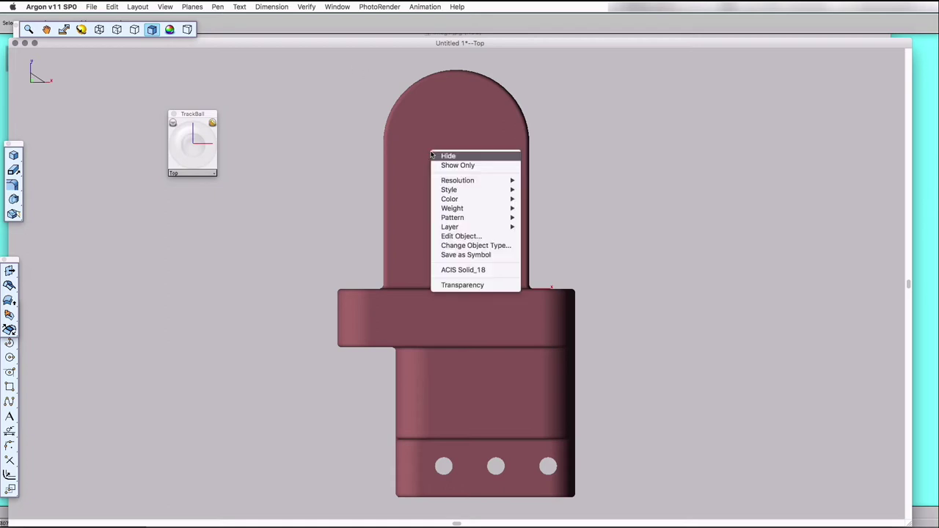
{"action": "left_click", "coordinate": [452, 237]}
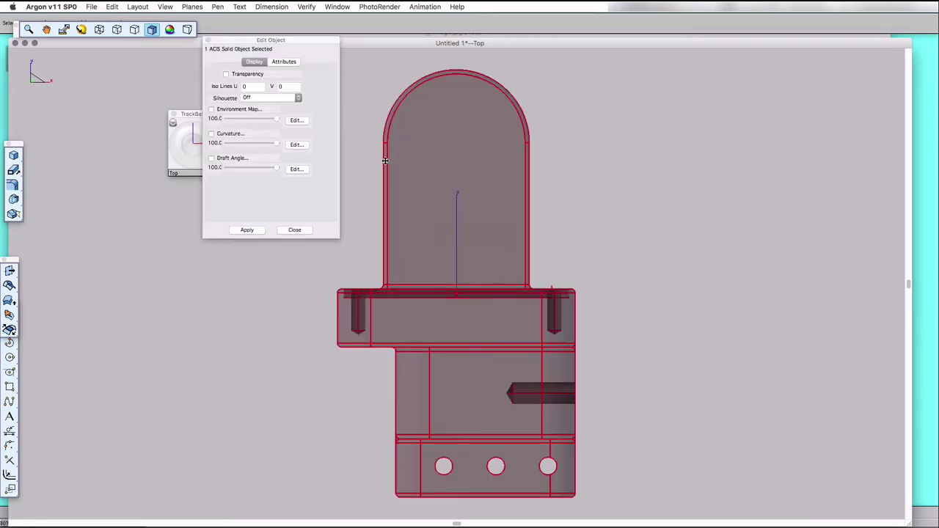
{"action": "left_click", "coordinate": [208, 40]}
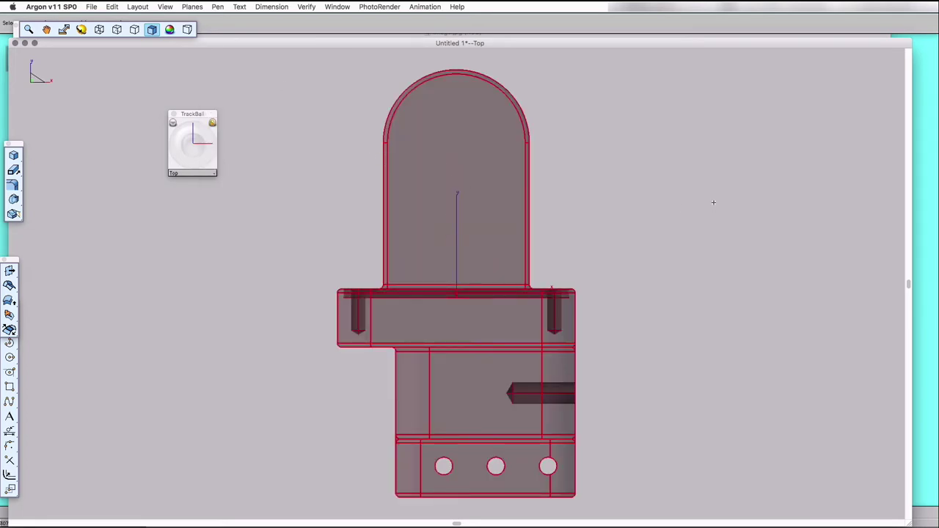
{"action": "right_click", "coordinate": [477, 173]}
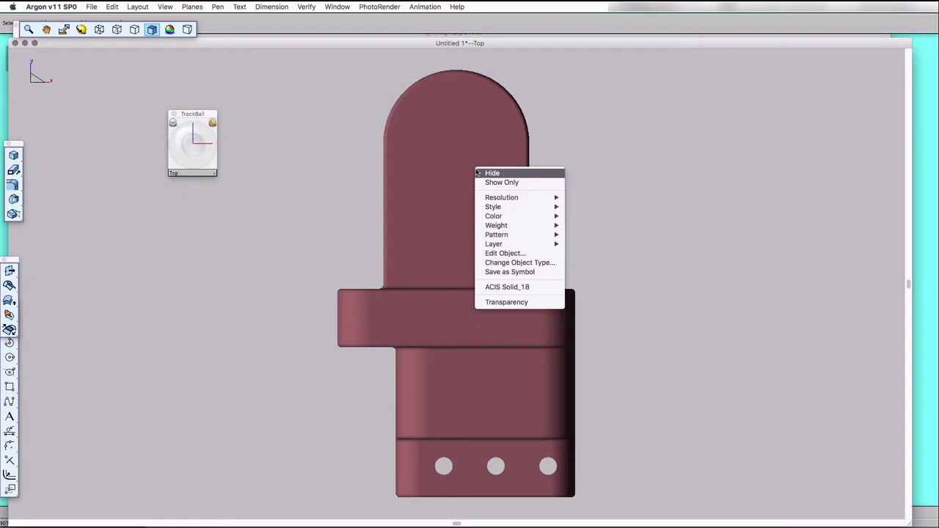
{"action": "left_click", "coordinate": [505, 263]}
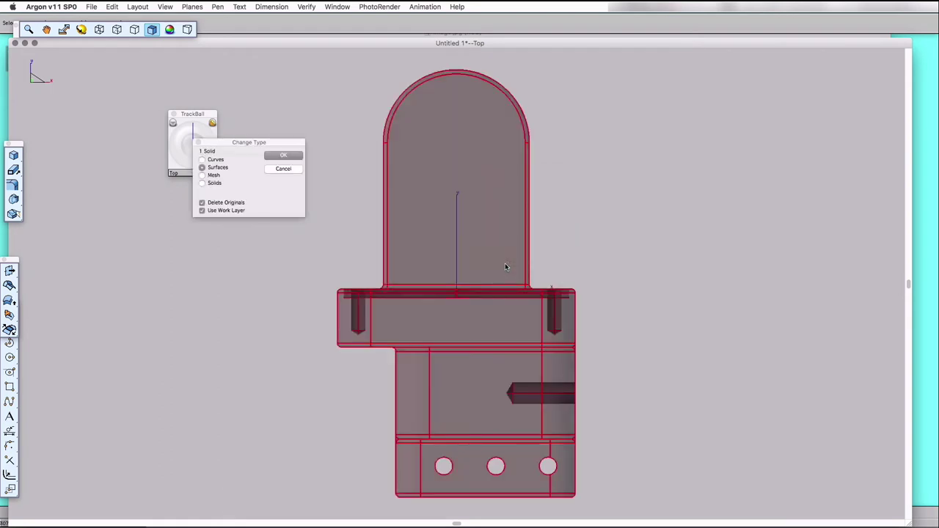
{"action": "left_click", "coordinate": [287, 156]}
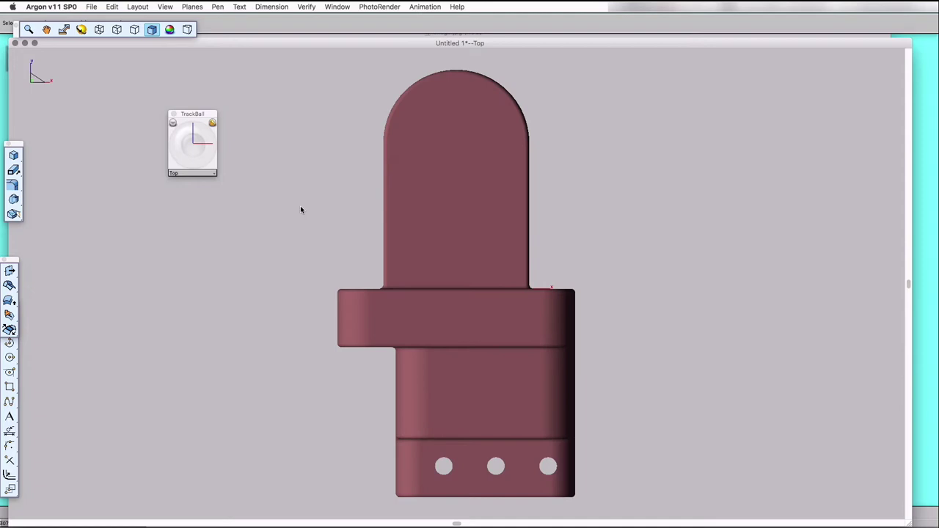
In a 3-D view, colour the fin's flat face, Surface Face_1049, white
{"action": "left_click_drag", "start_coordinate": [183, 150], "coordinate": [192, 141]}
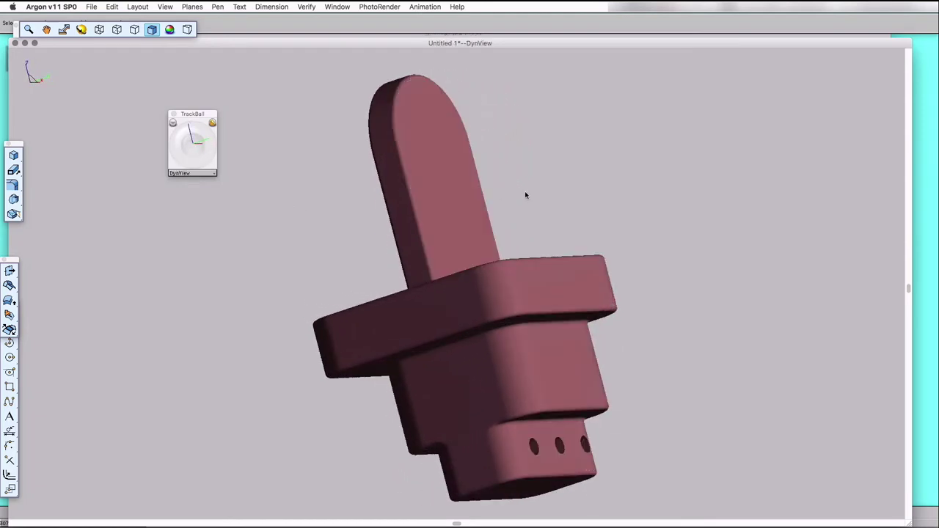
{"action": "left_click", "coordinate": [455, 184]}
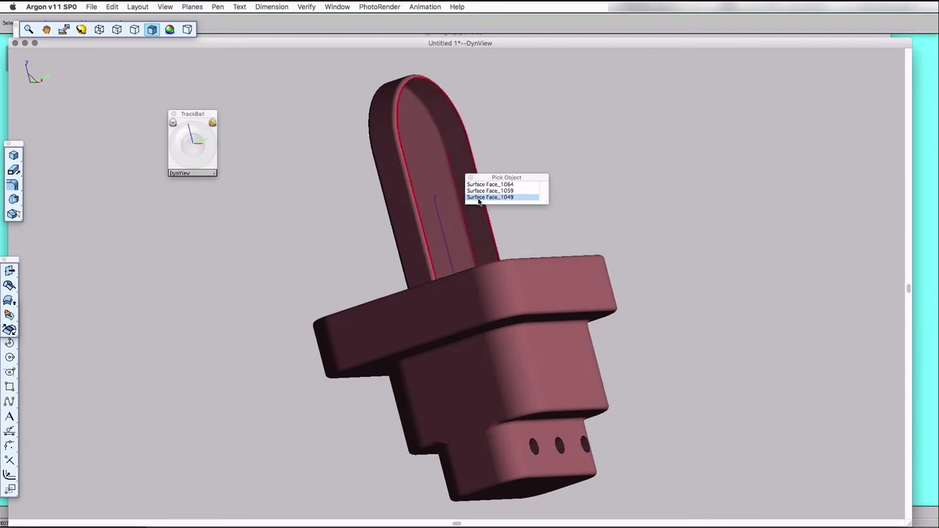
{"action": "left_click", "coordinate": [477, 197]}
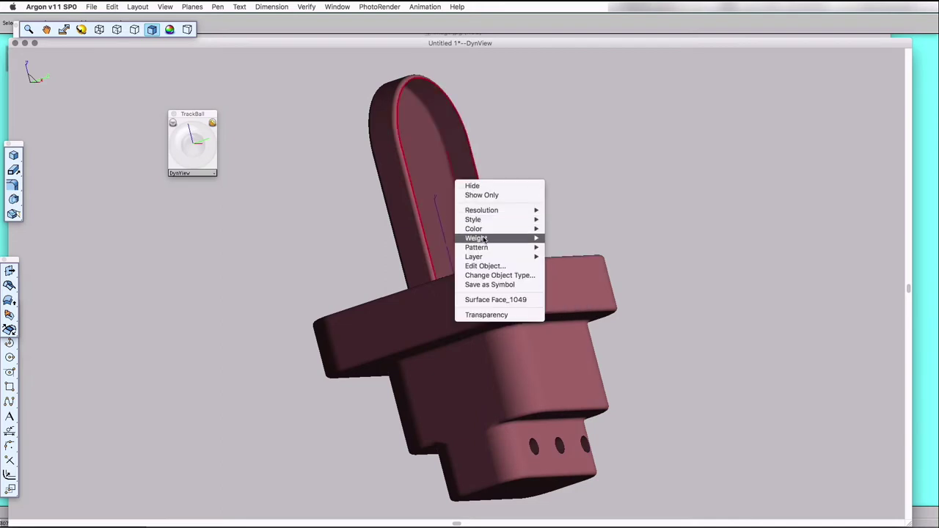
{"action": "mouse_move", "coordinate": [484, 237]}
{"action": "left_click", "coordinate": [564, 238]}
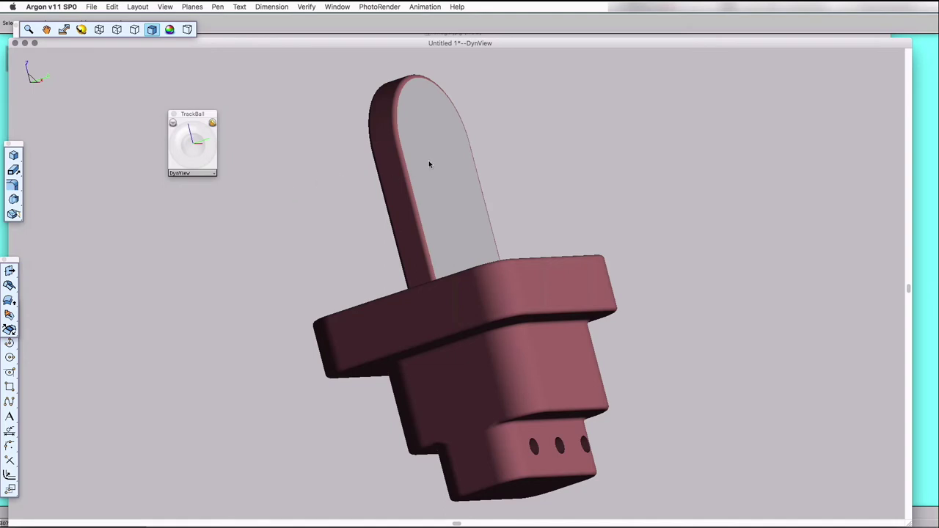
Make the tab's side strip face white
{"action": "left_click", "coordinate": [400, 174]}
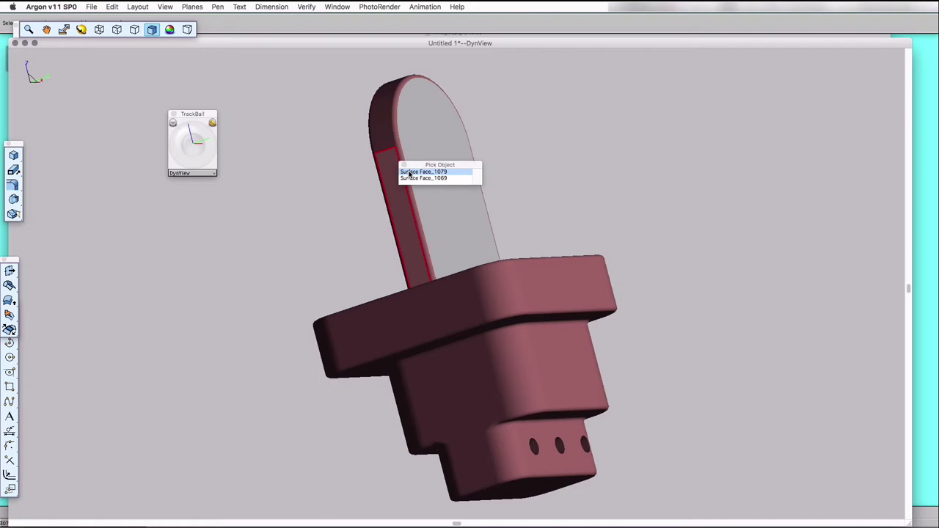
{"action": "left_click", "coordinate": [410, 171]}
{"action": "mouse_move", "coordinate": [436, 216]}
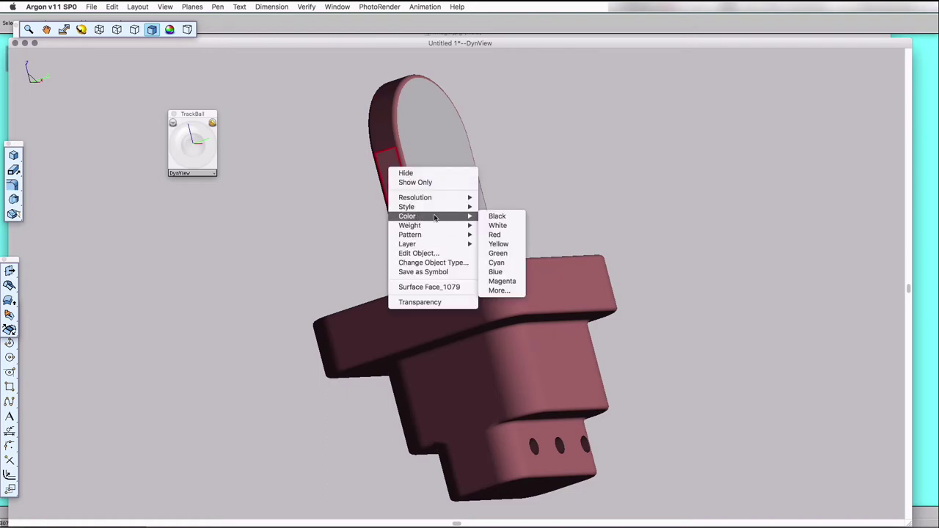
{"action": "left_click", "coordinate": [500, 226]}
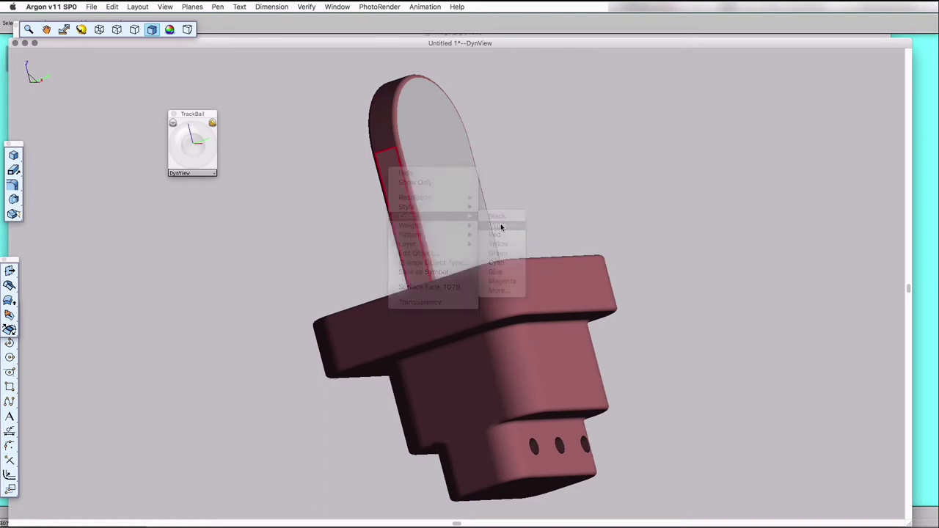
Make Surface Face_525, the lower block's front face, white
{"action": "left_click", "coordinate": [560, 363]}
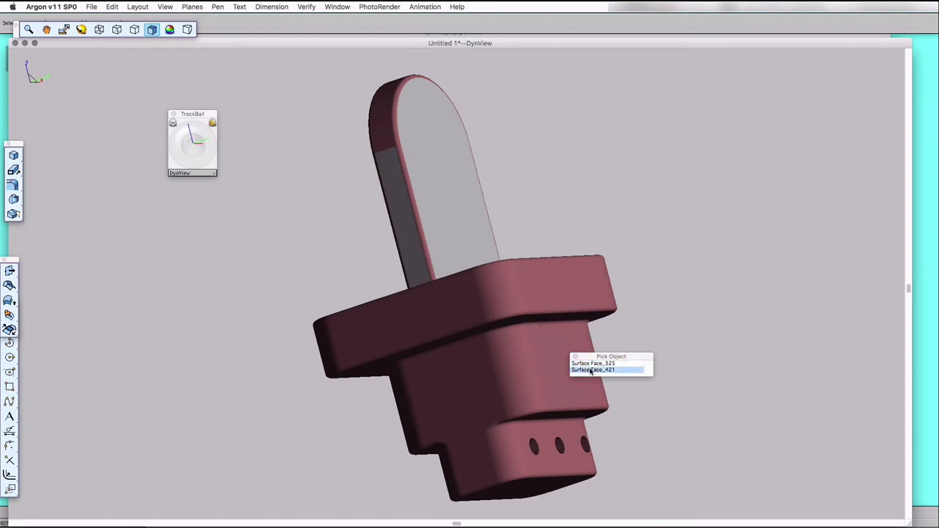
{"action": "left_click", "coordinate": [591, 364]}
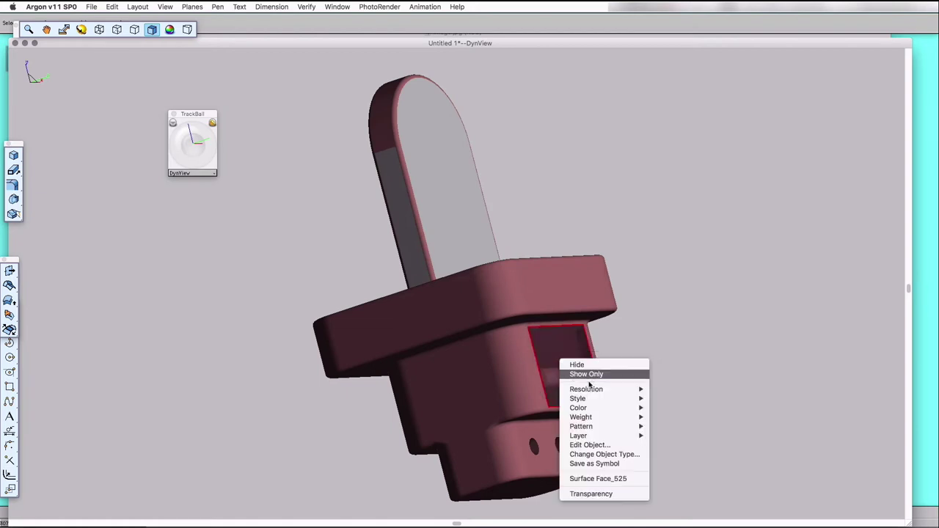
{"action": "mouse_move", "coordinate": [593, 409]}
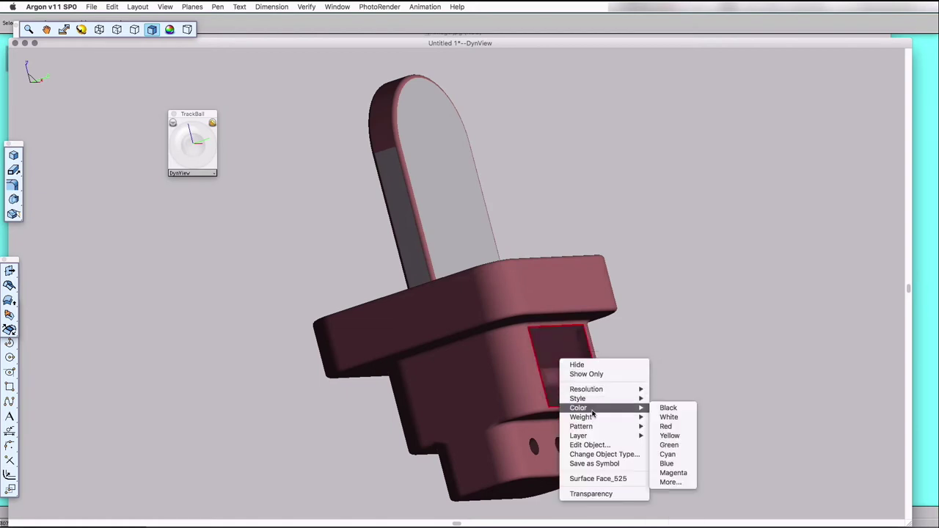
{"action": "left_click", "coordinate": [668, 417]}
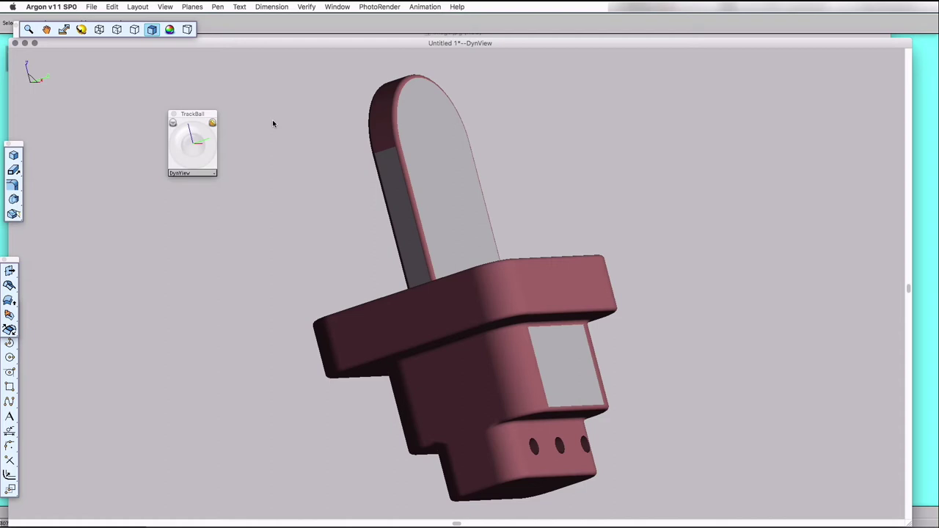
Save the recoloured drawing to the Desktop as colored block.ar
{"action": "left_click", "coordinate": [629, 7]}
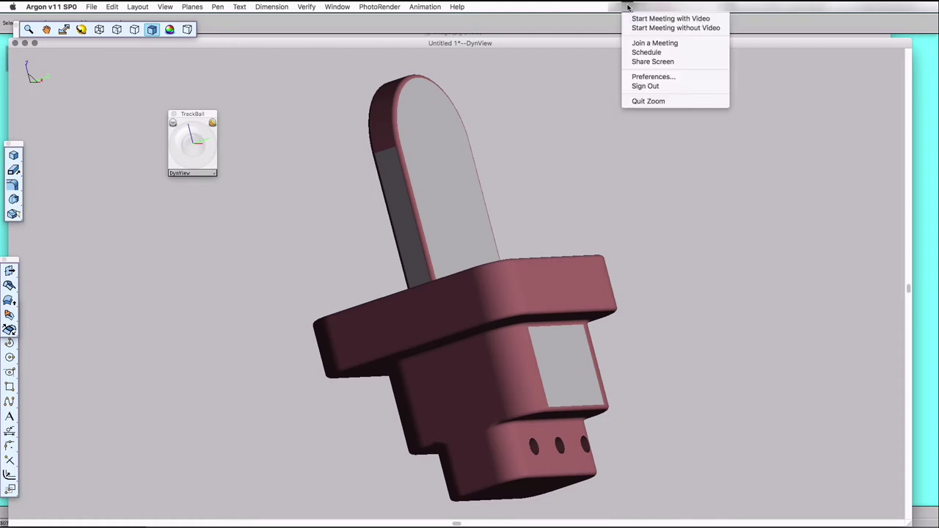
{"action": "mouse_move", "coordinate": [617, 7]}
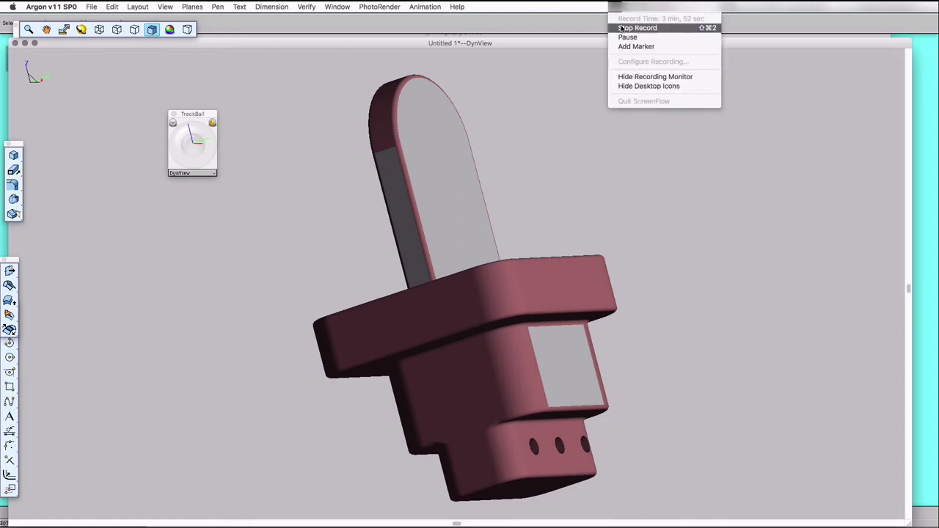
{"action": "left_click", "coordinate": [627, 40]}
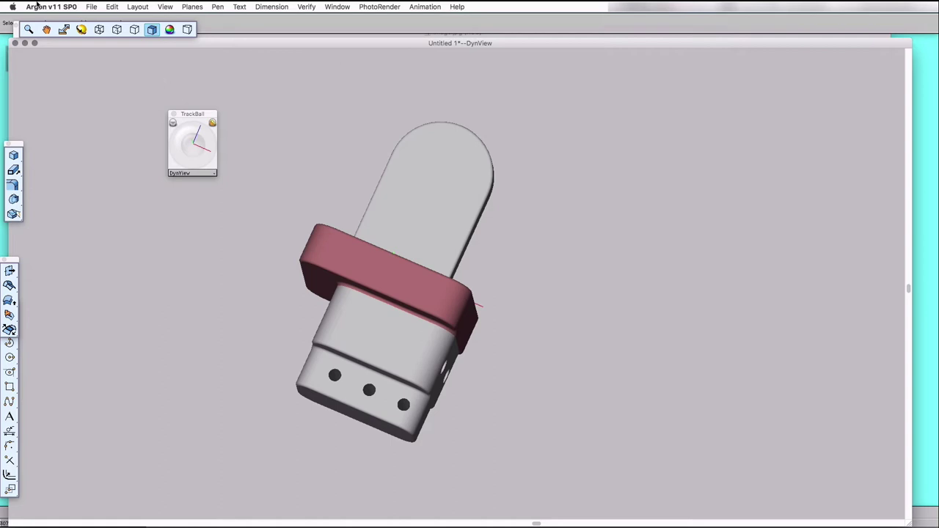
{"action": "left_click", "coordinate": [91, 6]}
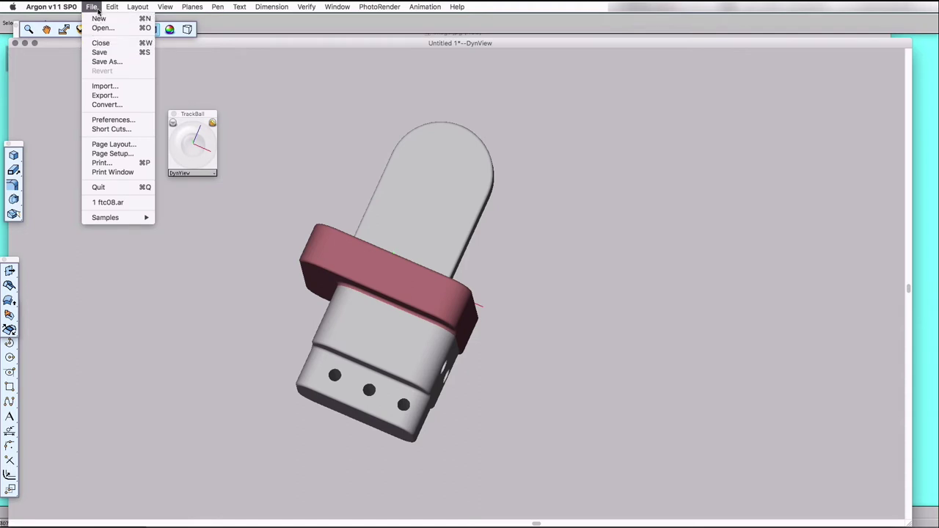
{"action": "left_click", "coordinate": [100, 55]}
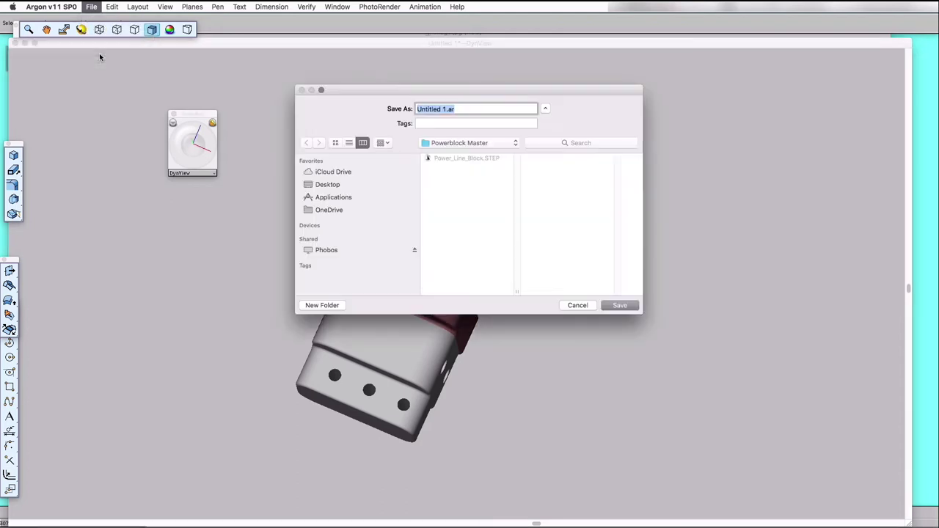
{"action": "left_click", "coordinate": [341, 185]}
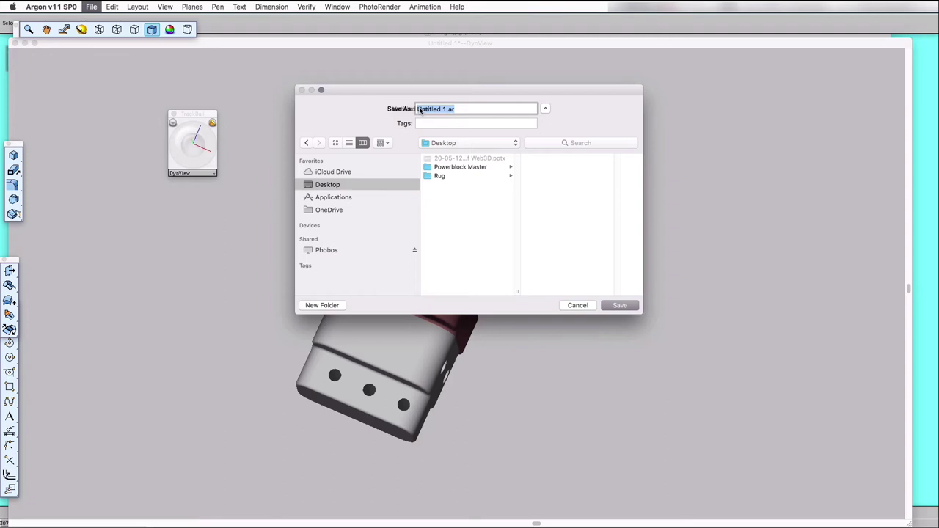
{"action": "left_click_drag", "start_coordinate": [446, 108], "coordinate": [406, 108]}
{"action": "type", "text": "colored block"}
{"action": "left_click", "coordinate": [619, 306]}
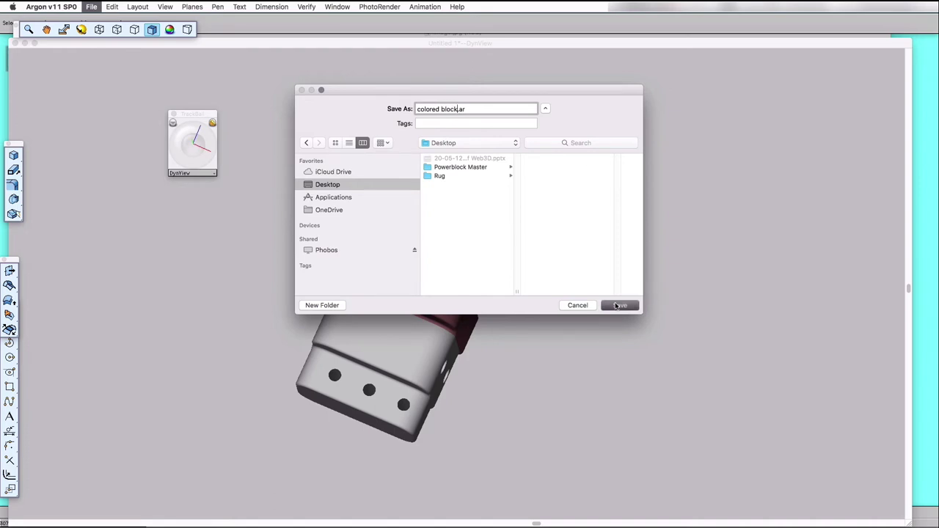
Export as VRML 2.0 with Unix (CR) line endings to Desktop as powerblock.wrl
{"action": "left_click", "coordinate": [92, 6]}
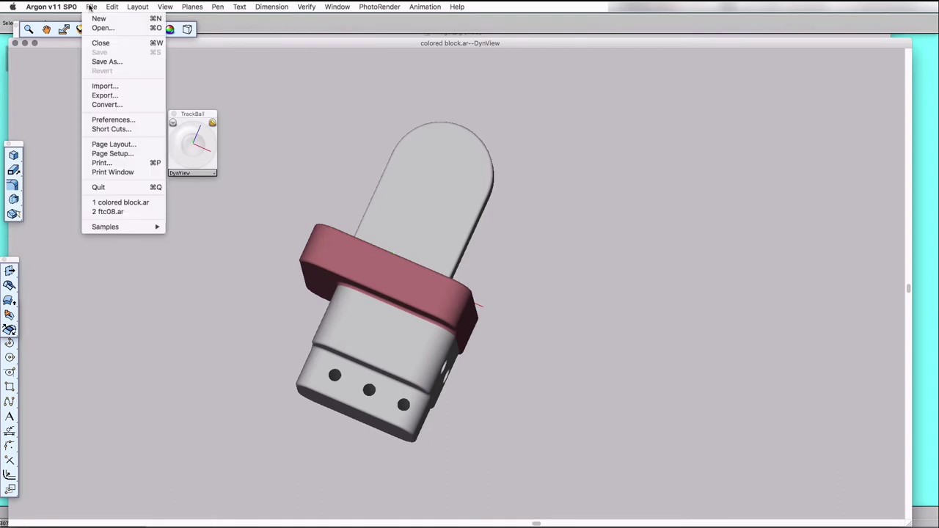
{"action": "left_click", "coordinate": [105, 96]}
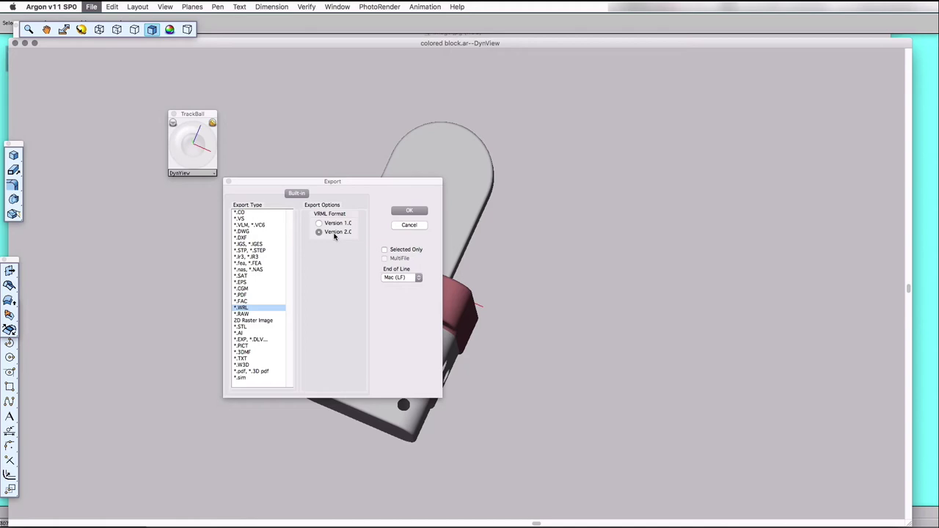
{"action": "left_click", "coordinate": [403, 278]}
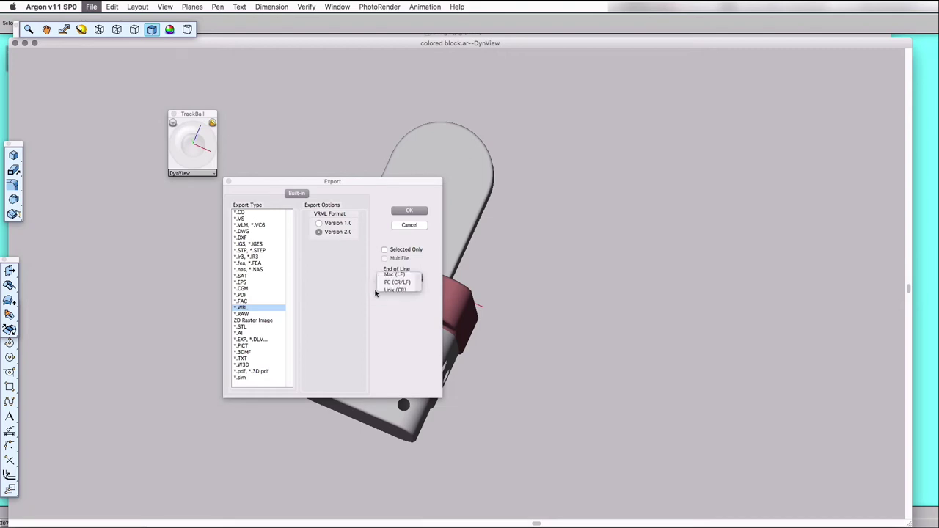
{"action": "left_click", "coordinate": [400, 286]}
{"action": "left_click", "coordinate": [403, 278]}
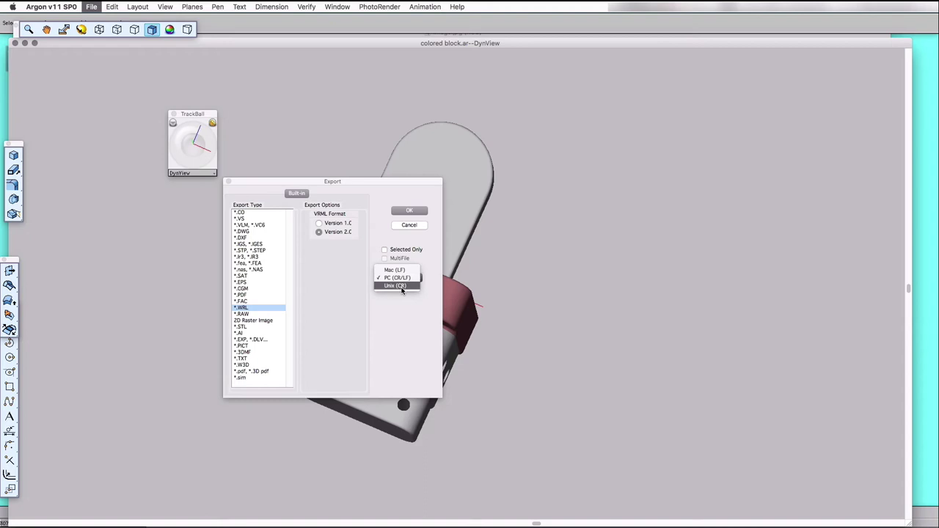
{"action": "left_click", "coordinate": [401, 286]}
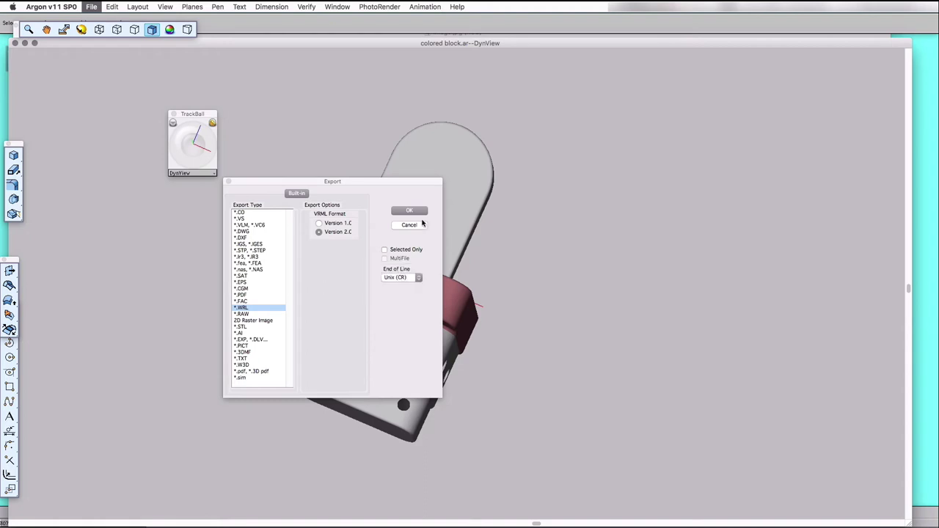
{"action": "left_click", "coordinate": [413, 212]}
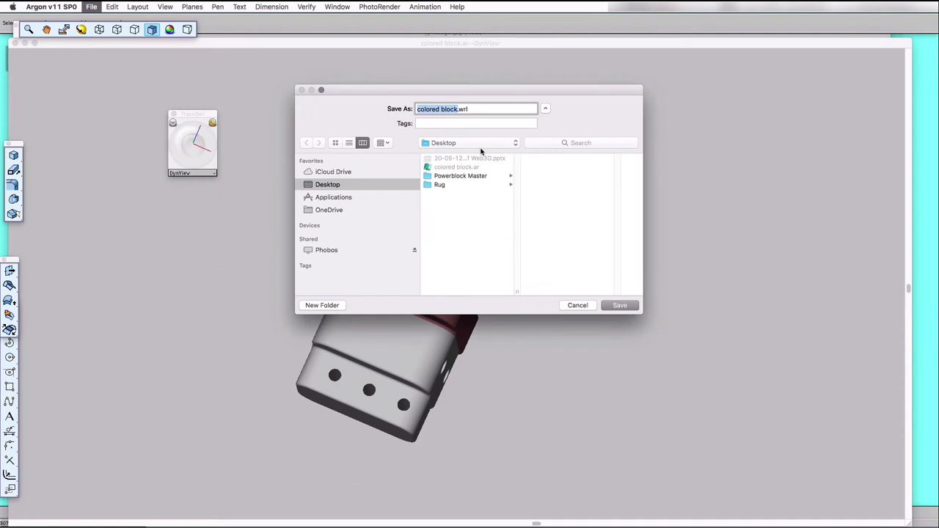
{"action": "type", "text": "powerbloc"}
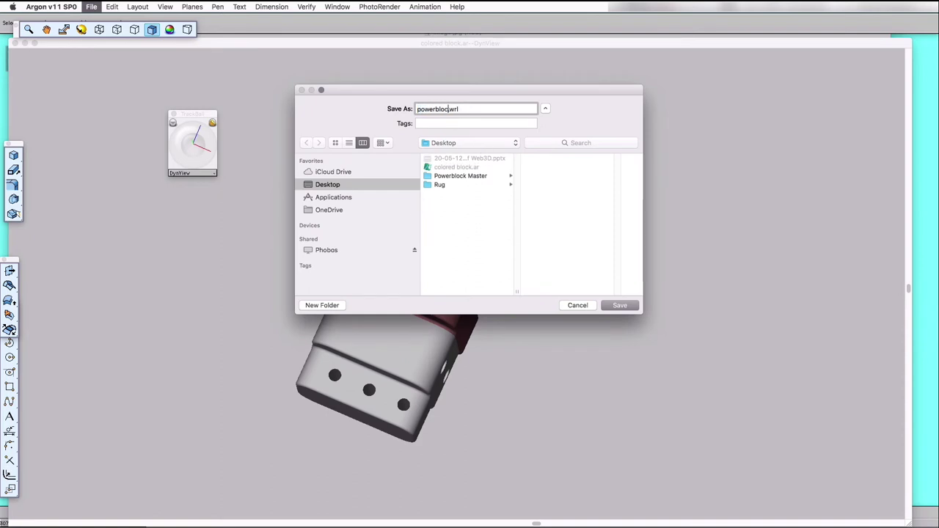
{"action": "type", "text": "k"}
{"action": "key", "text": "BackSpace"}
{"action": "type", "text": "k"}
{"action": "left_click", "coordinate": [618, 305]}
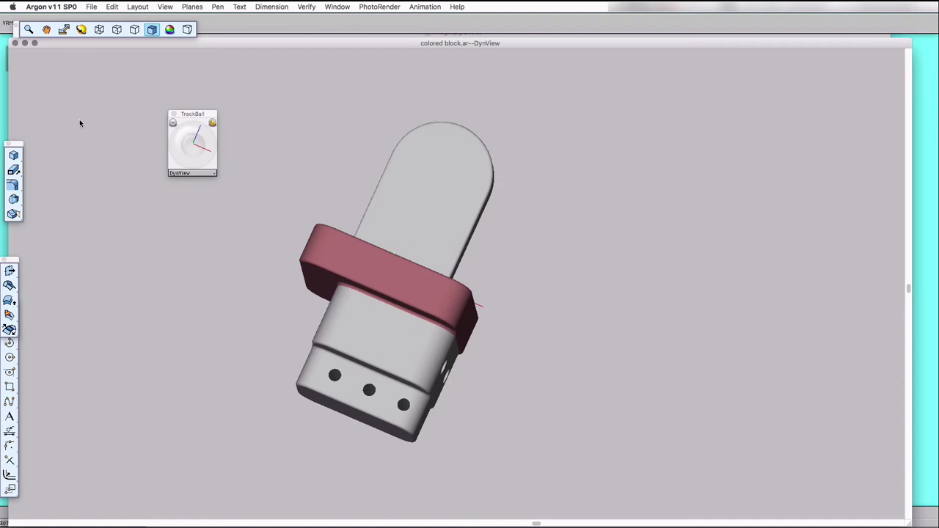
Close the model, rendered image and Powerblock Master windows
{"action": "left_click", "coordinate": [13, 44]}
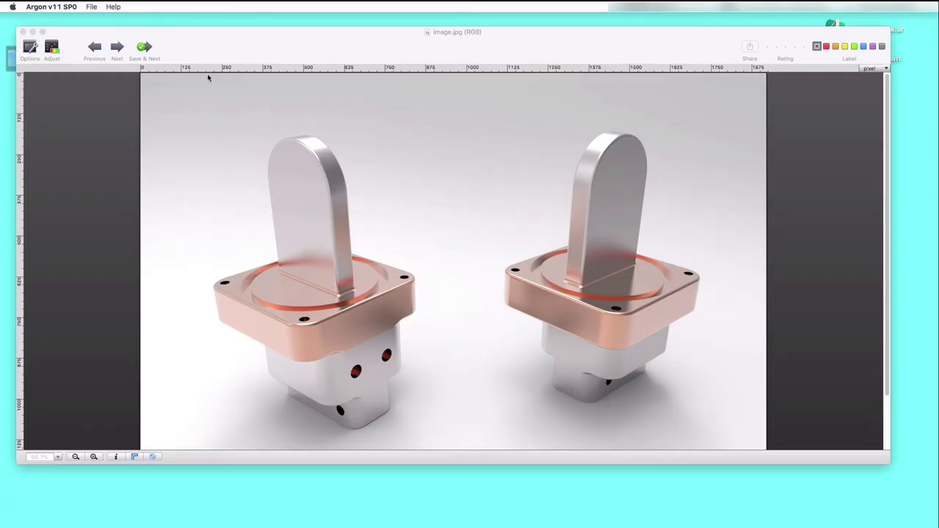
{"action": "left_click", "coordinate": [22, 33]}
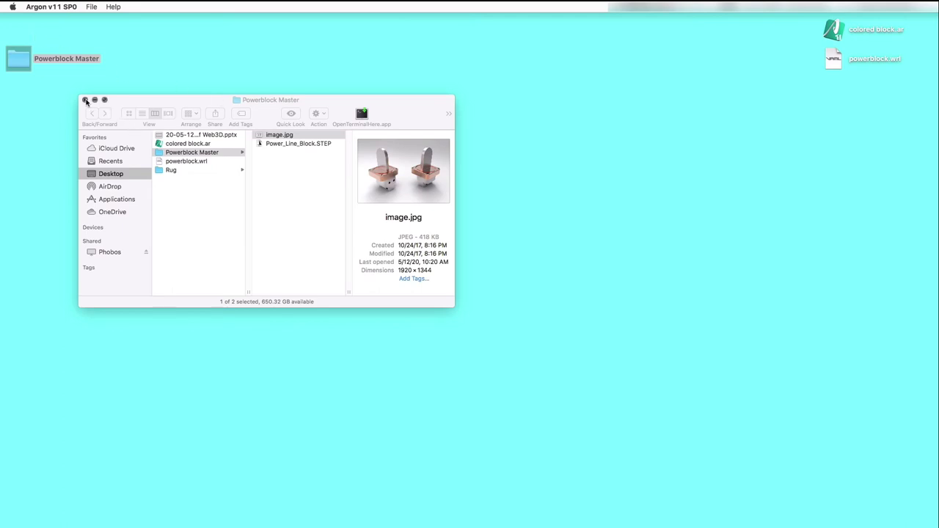
{"action": "left_click", "coordinate": [85, 99]}
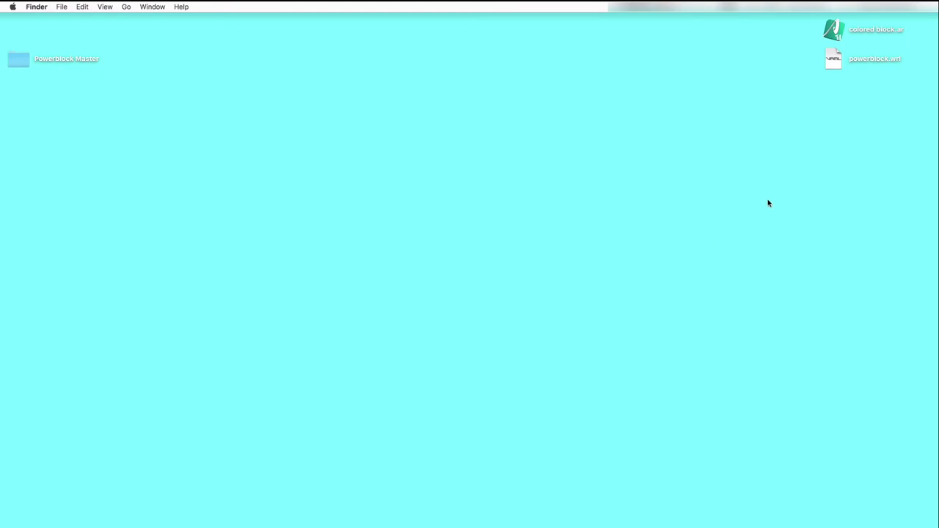
Move the powerblock.wrl icon left on the desktop and show its Open With options
{"action": "left_click_drag", "start_coordinate": [837, 62], "coordinate": [135, 177]}
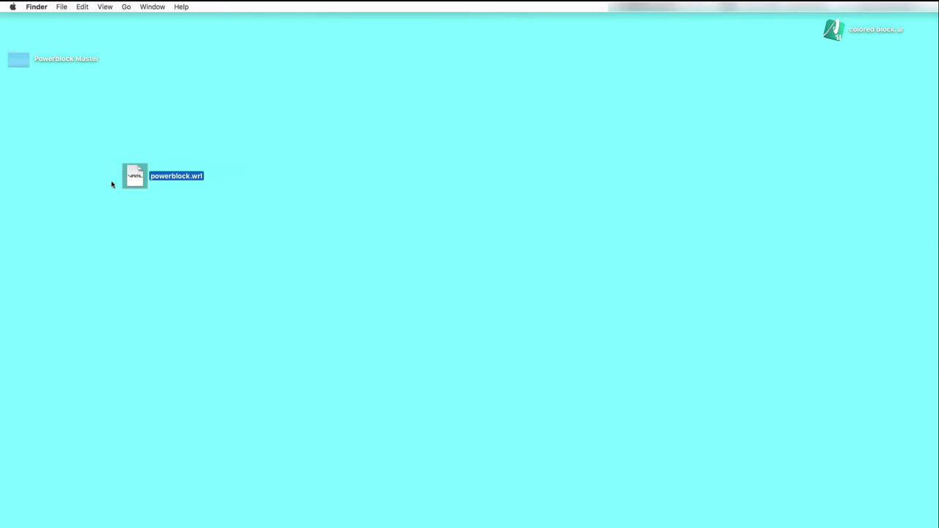
{"action": "right_click", "coordinate": [134, 179]}
{"action": "mouse_move", "coordinate": [148, 193]}
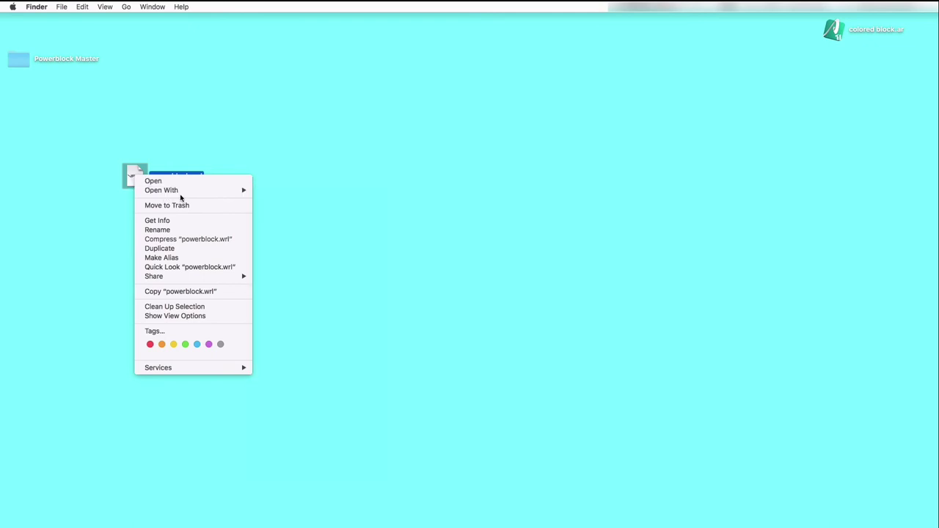
Open powerblock.wrl in BBEdit, scroll through its VRML text, then close it
{"action": "left_click", "coordinate": [276, 217]}
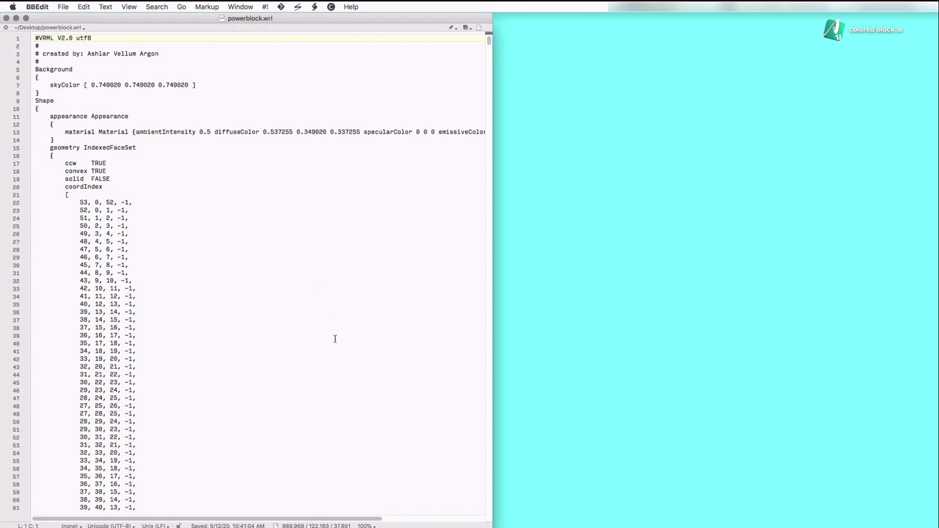
{"action": "scroll", "coordinate": [330, 338], "scroll_direction": "down", "scroll_amount": 10}
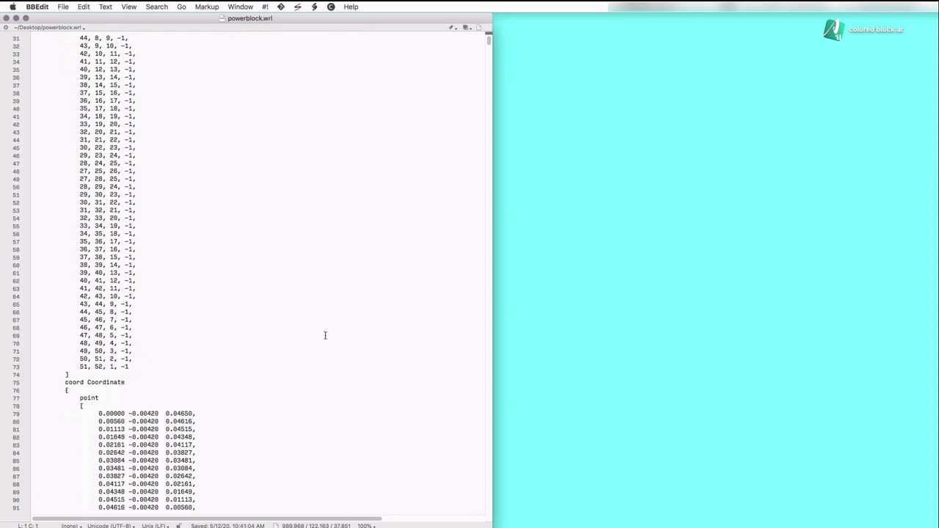
{"action": "scroll", "coordinate": [325, 335], "scroll_direction": "up", "scroll_amount": 10}
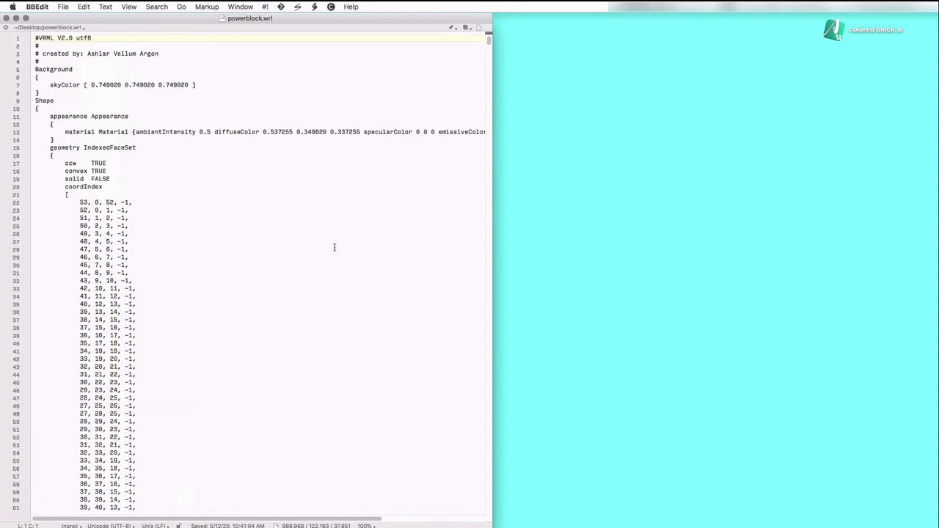
{"action": "left_click", "coordinate": [6, 18]}
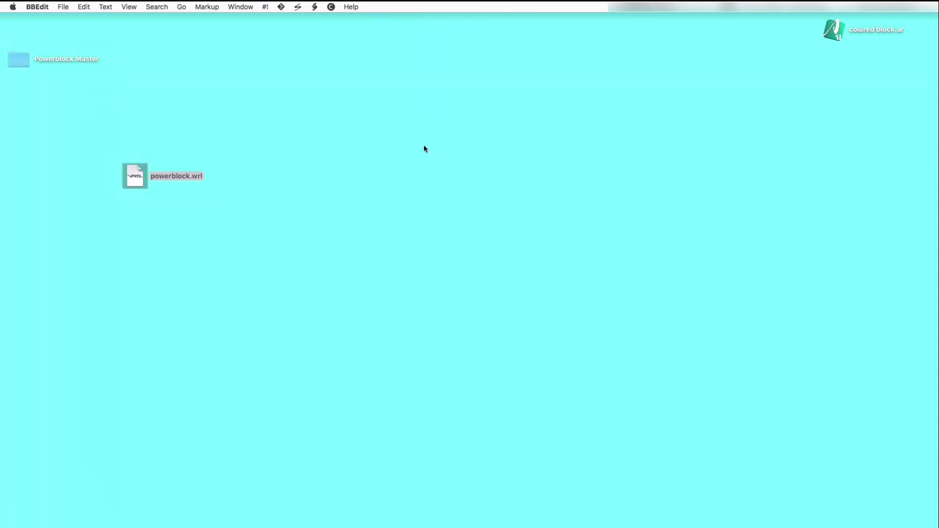
Return to Finder and open powerblock.wrl in view3dscene
{"action": "key", "text": "super+q"}
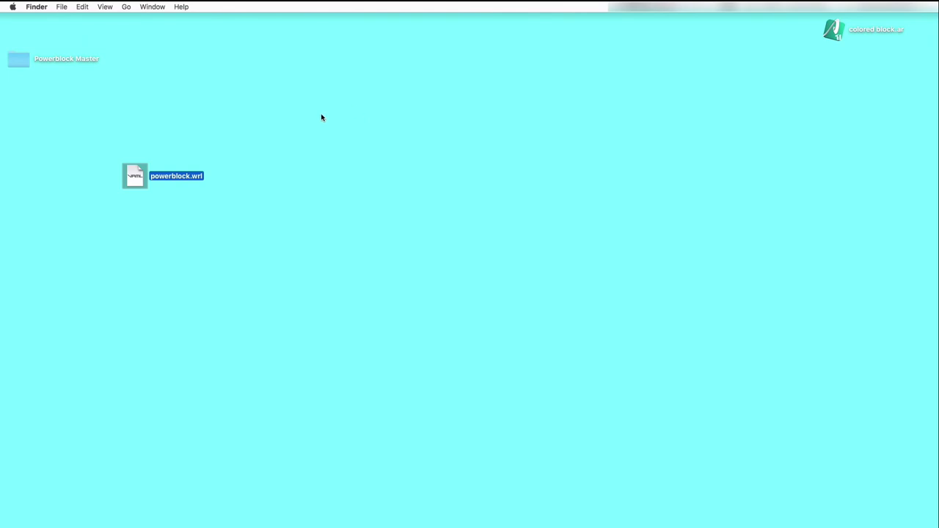
{"action": "right_click", "coordinate": [135, 172]}
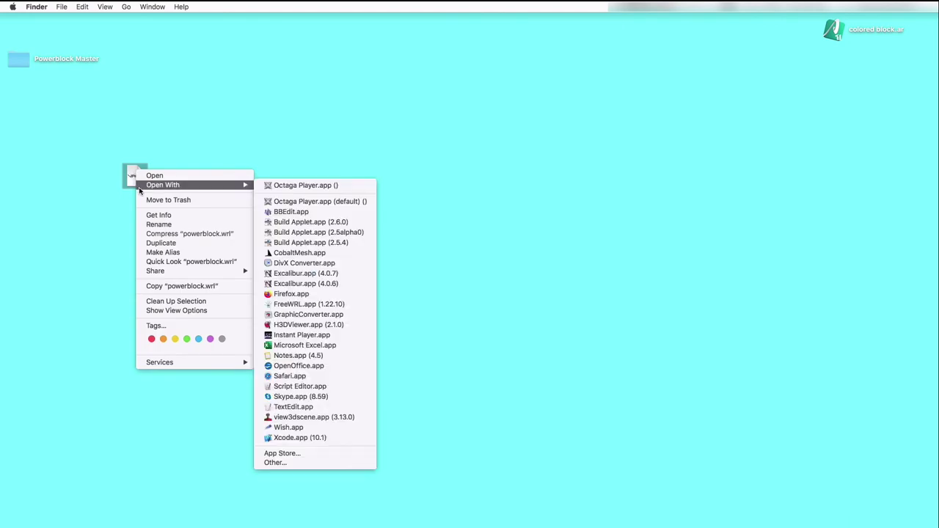
{"action": "left_click", "coordinate": [311, 417]}
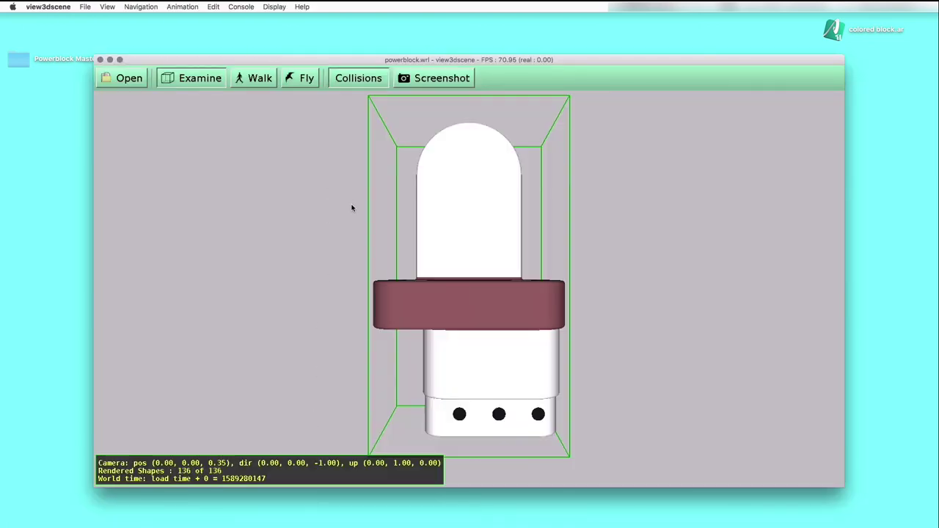
Orbit the connector model to a front view showing the holes near its base
{"action": "left_click_drag", "start_coordinate": [332, 209], "coordinate": [397, 210]}
{"action": "left_click_drag", "start_coordinate": [327, 280], "coordinate": [440, 290]}
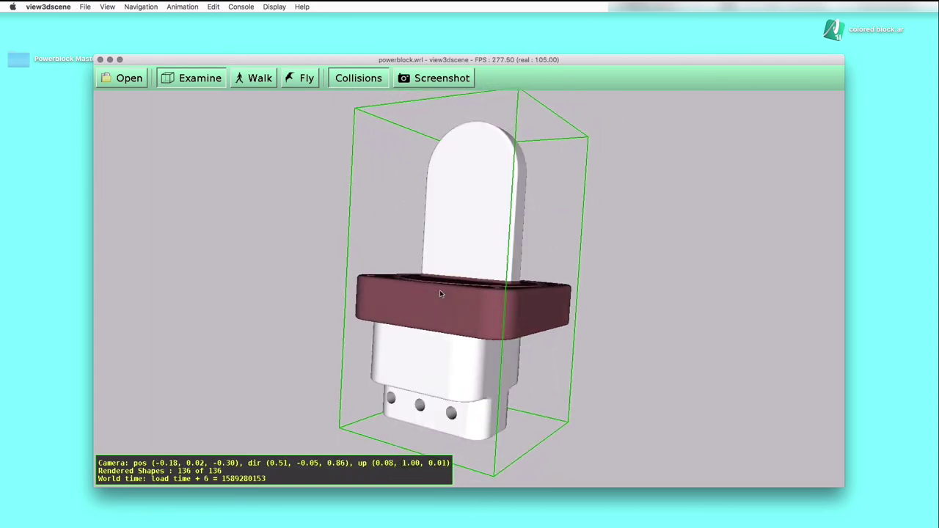
{"action": "left_click_drag", "start_coordinate": [321, 274], "coordinate": [413, 280]}
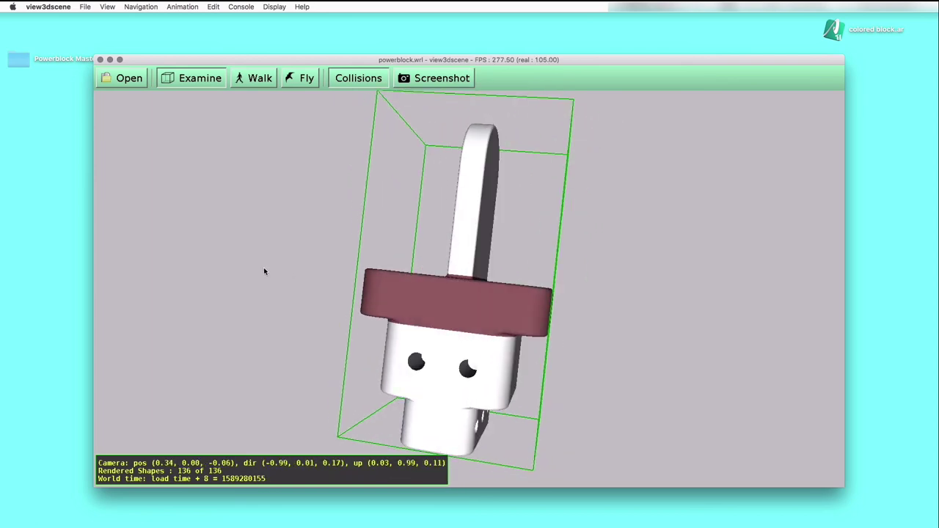
{"action": "left_click_drag", "start_coordinate": [265, 272], "coordinate": [336, 279]}
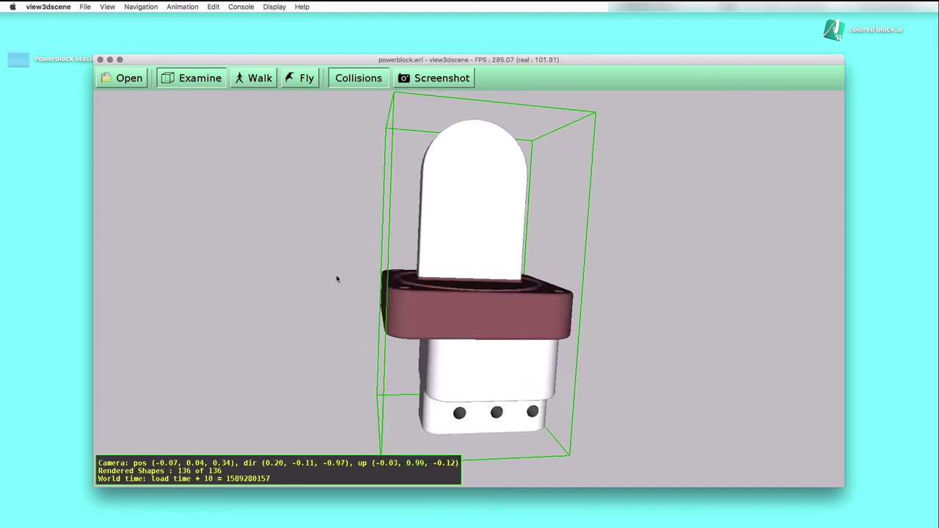
Save the model to the Desktop as powerblock.x3d in X3D XML encoding and close view3dscene
{"action": "left_click", "coordinate": [86, 7]}
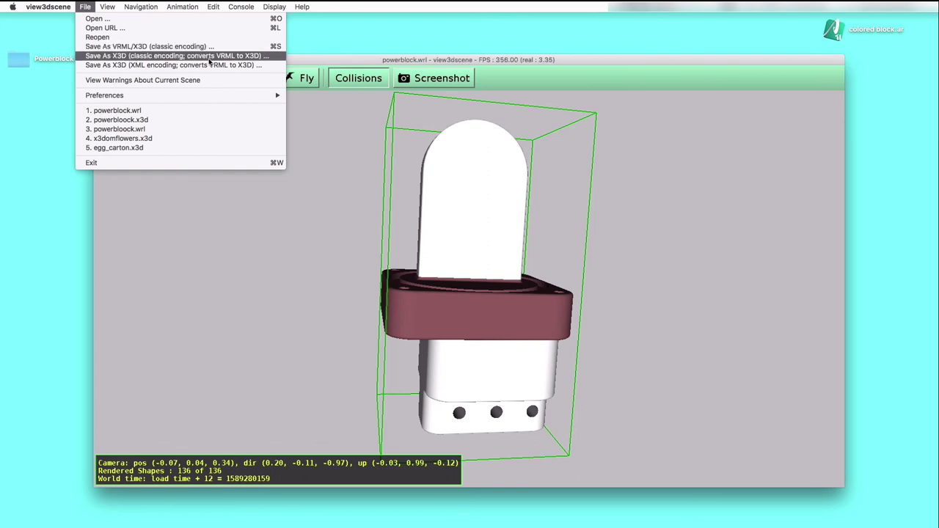
{"action": "left_click", "coordinate": [123, 59]}
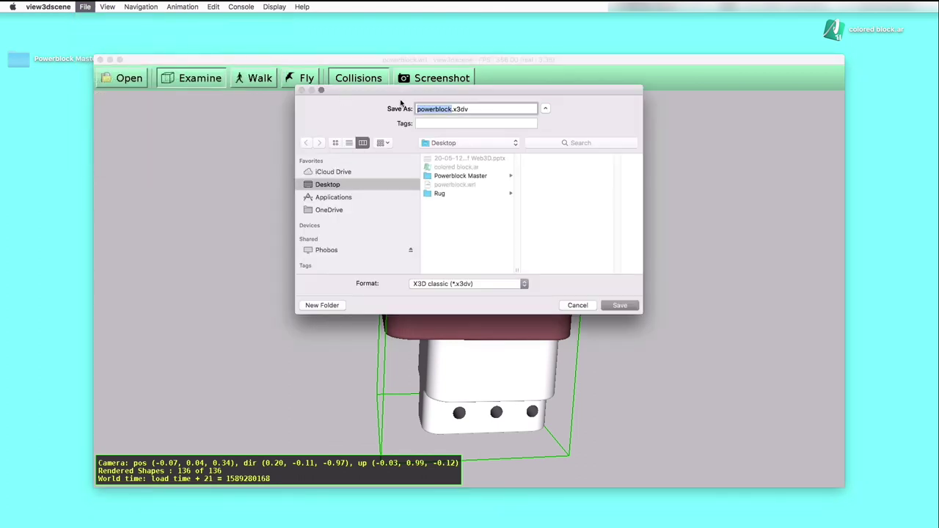
{"action": "left_click", "coordinate": [580, 305]}
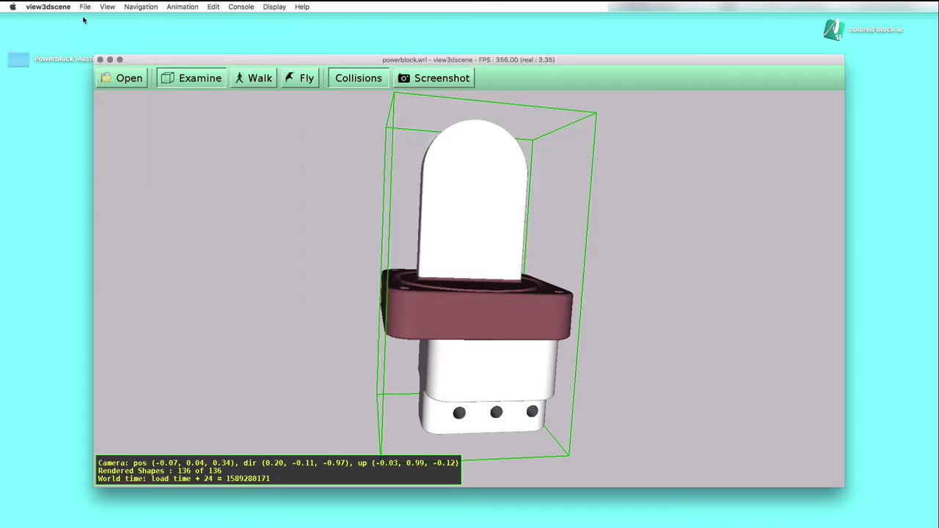
{"action": "left_click", "coordinate": [86, 8]}
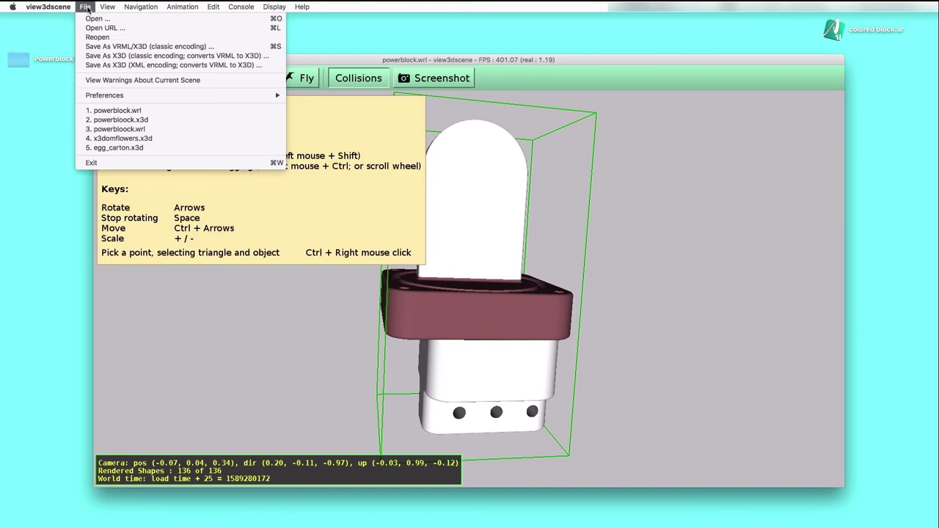
{"action": "left_click", "coordinate": [107, 66]}
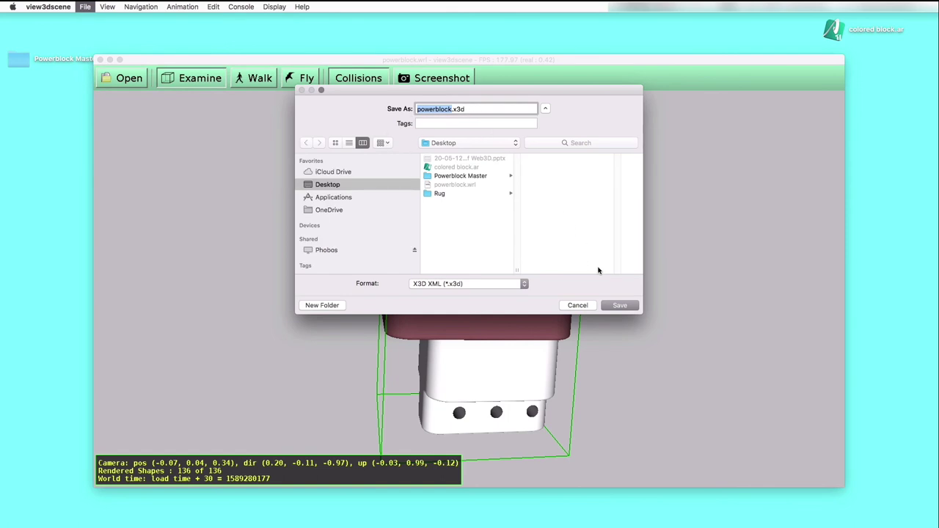
{"action": "left_click", "coordinate": [619, 306]}
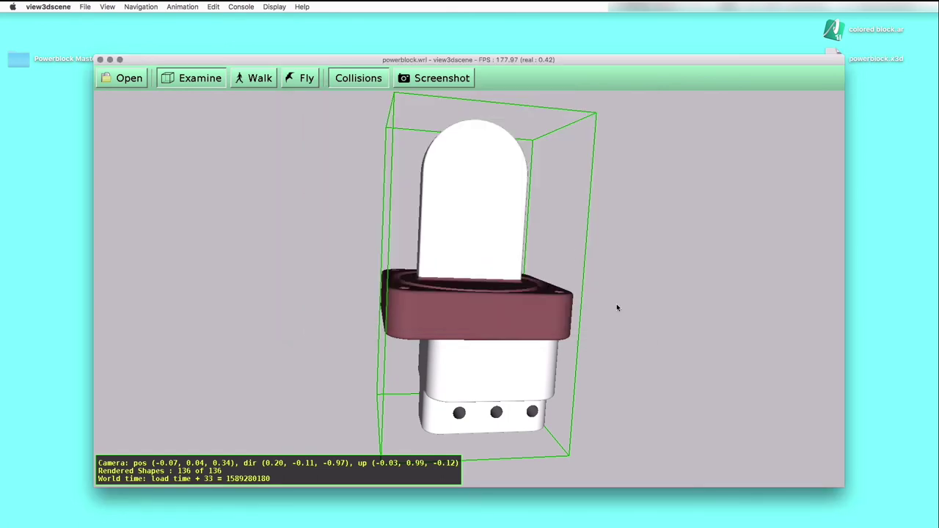
{"action": "left_click", "coordinate": [101, 59]}
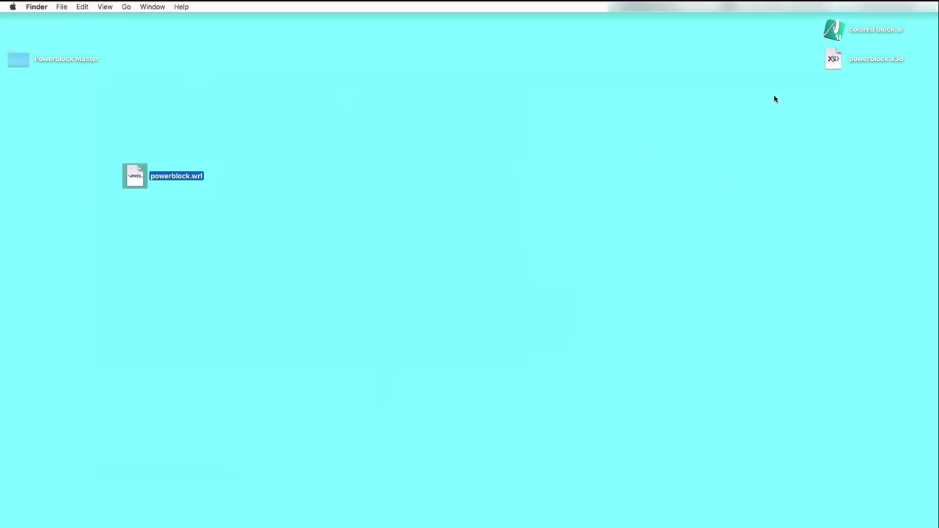
Reposition the powerblock.x3d desktop icon and open it as text in BBEdit.app
{"action": "left_click_drag", "start_coordinate": [836, 63], "coordinate": [723, 49]}
{"action": "right_click", "coordinate": [718, 68]}
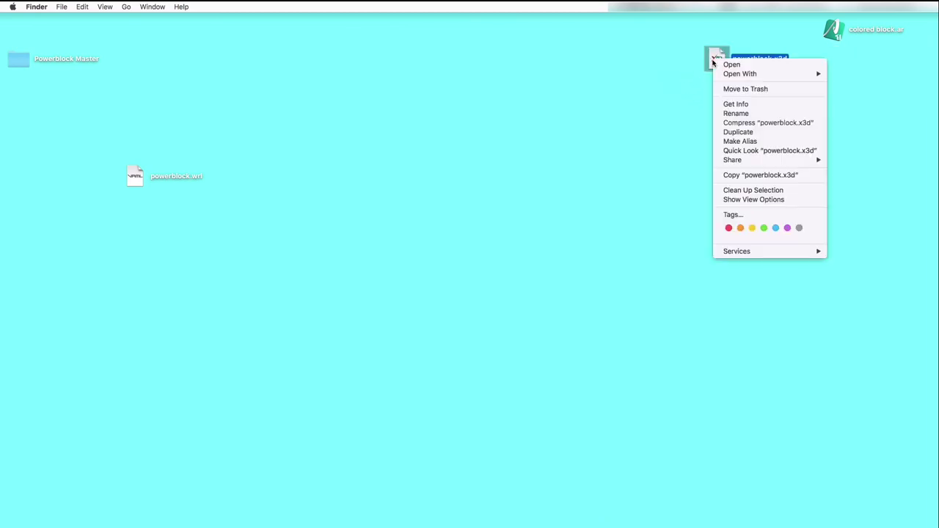
{"action": "mouse_move", "coordinate": [725, 73]}
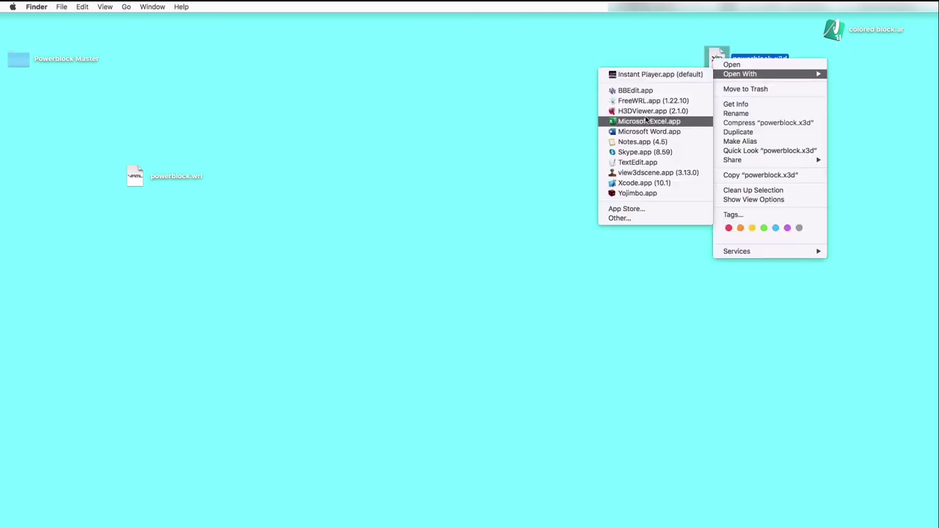
{"action": "left_click", "coordinate": [635, 91]}
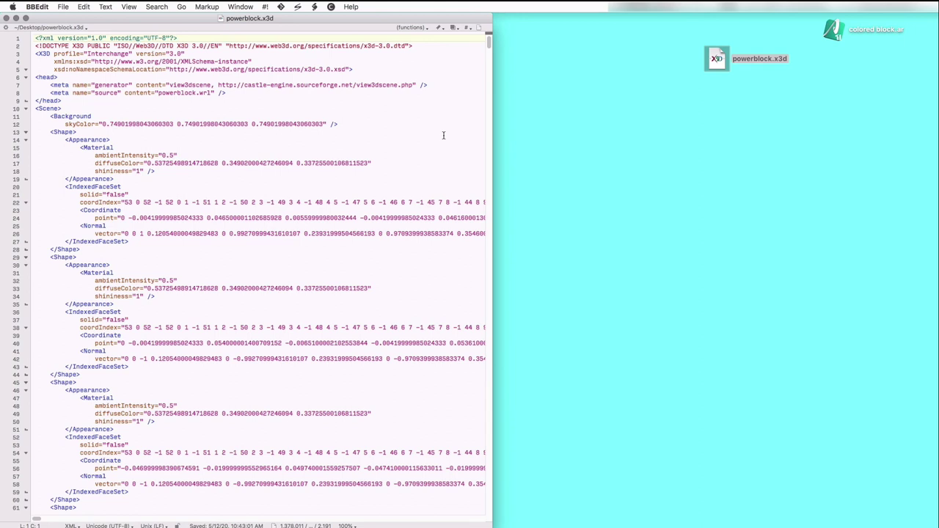